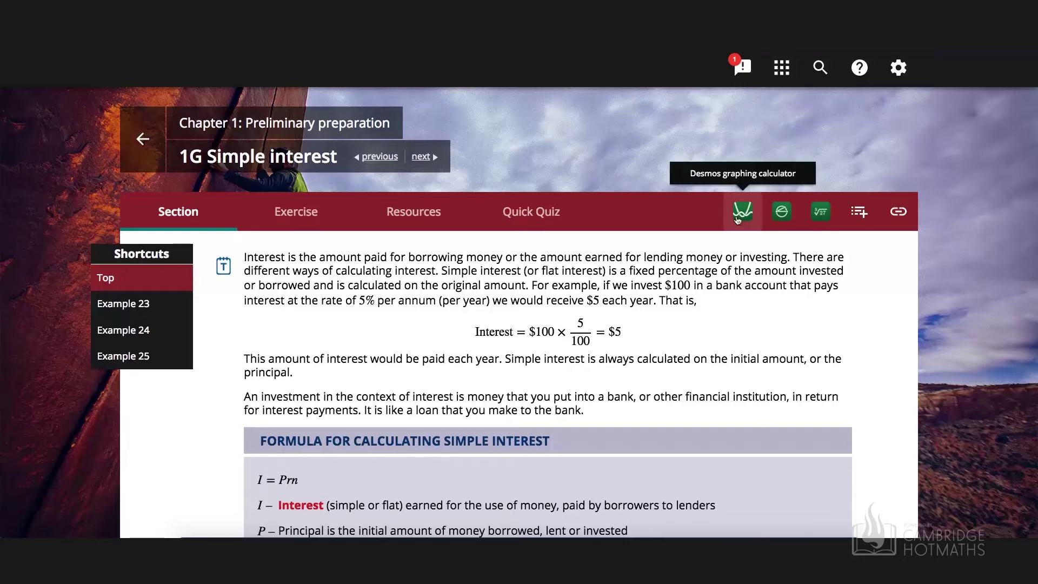
- Open the Desmos graphing calculator for the Simple interest section and enlarge its window
{"action": "left_click", "coordinate": [737, 219]}
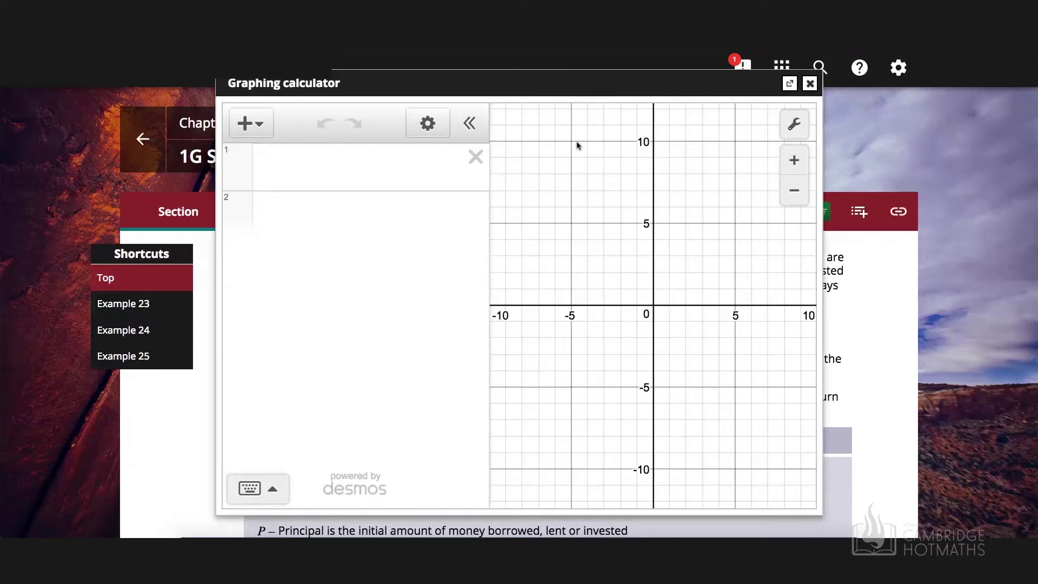
{"action": "left_click_drag", "start_coordinate": [522, 83], "coordinate": [510, 100]}
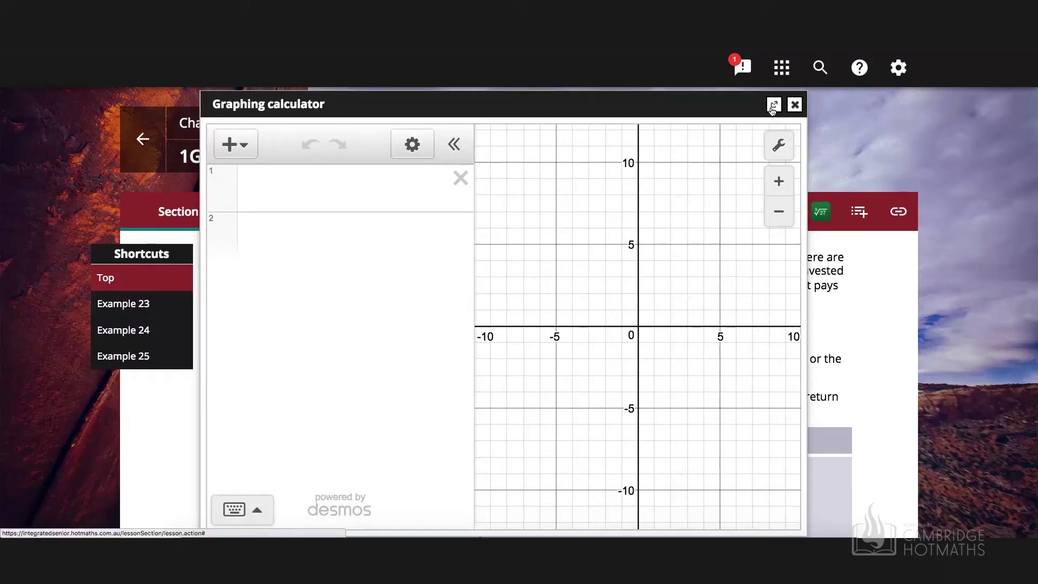
{"action": "left_click", "coordinate": [773, 106]}
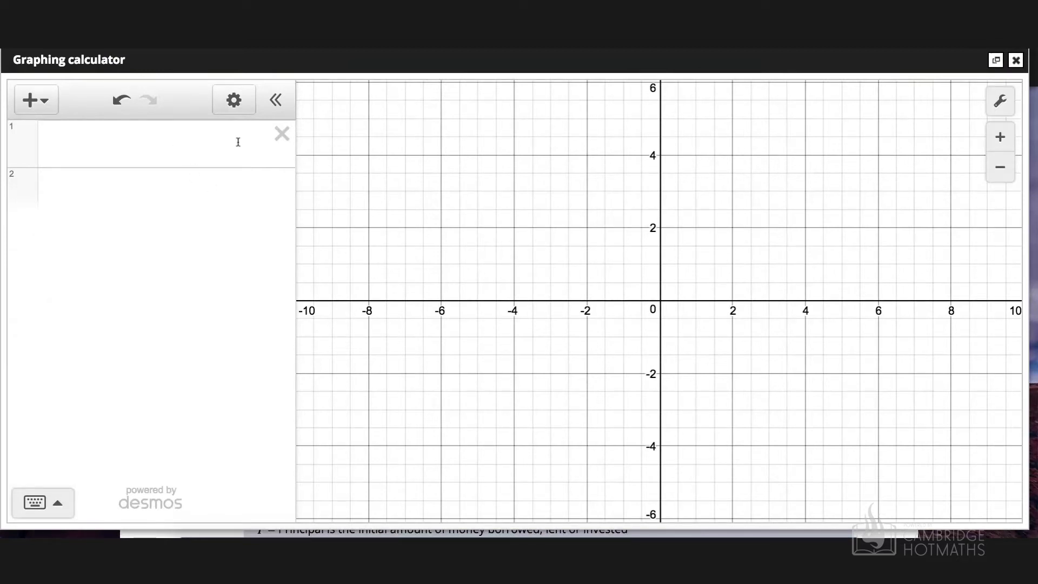
- Hide and restore the expression list, and show and hide the calculator's on-screen keypad
{"action": "left_click", "coordinate": [275, 103]}
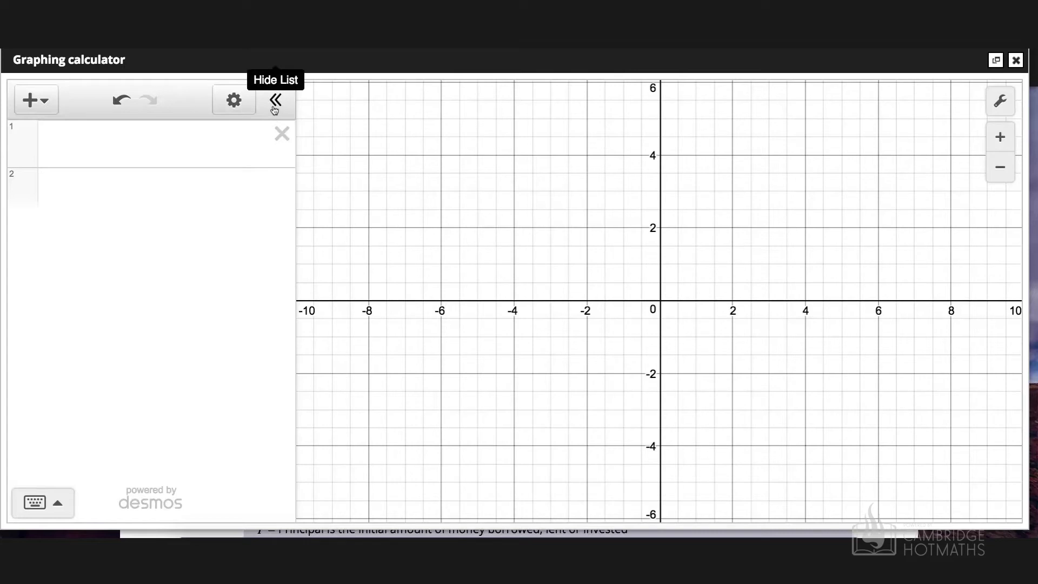
{"action": "left_click", "coordinate": [28, 102]}
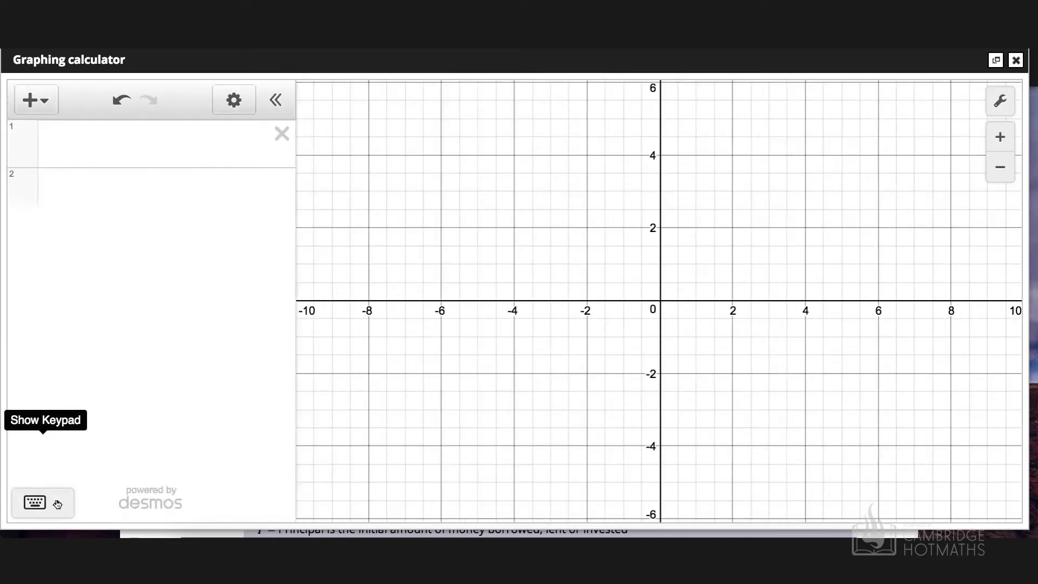
{"action": "left_click", "coordinate": [66, 497]}
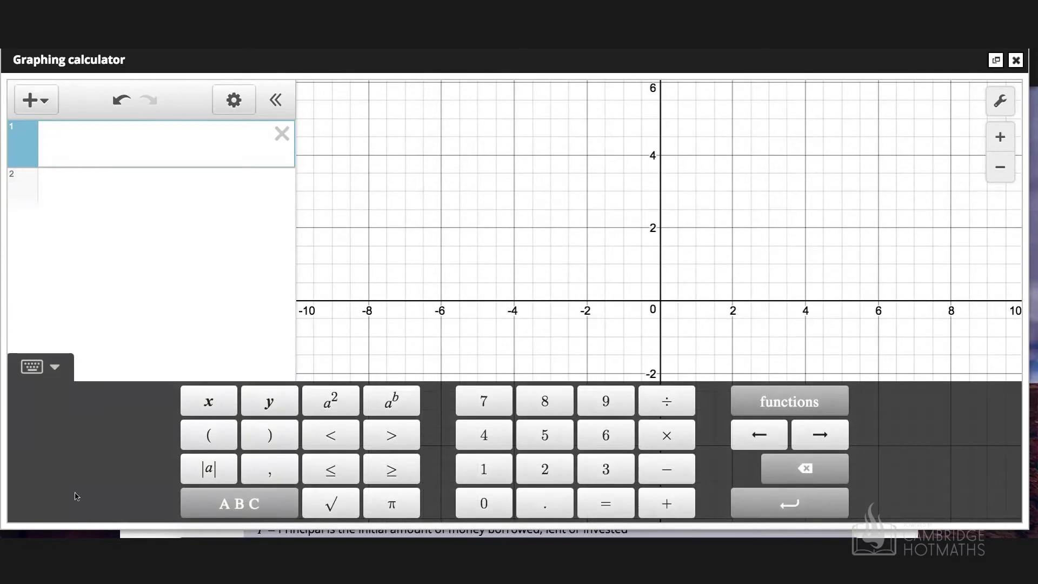
{"action": "left_click", "coordinate": [54, 366]}
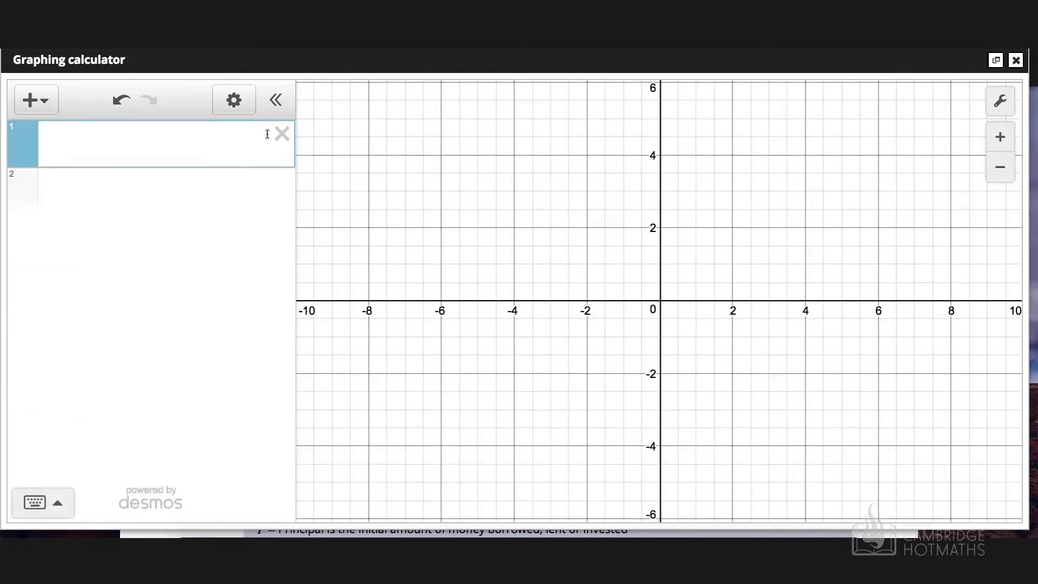
- Hide the expression list and zoom the empty graph in and out
{"action": "left_click", "coordinate": [275, 99]}
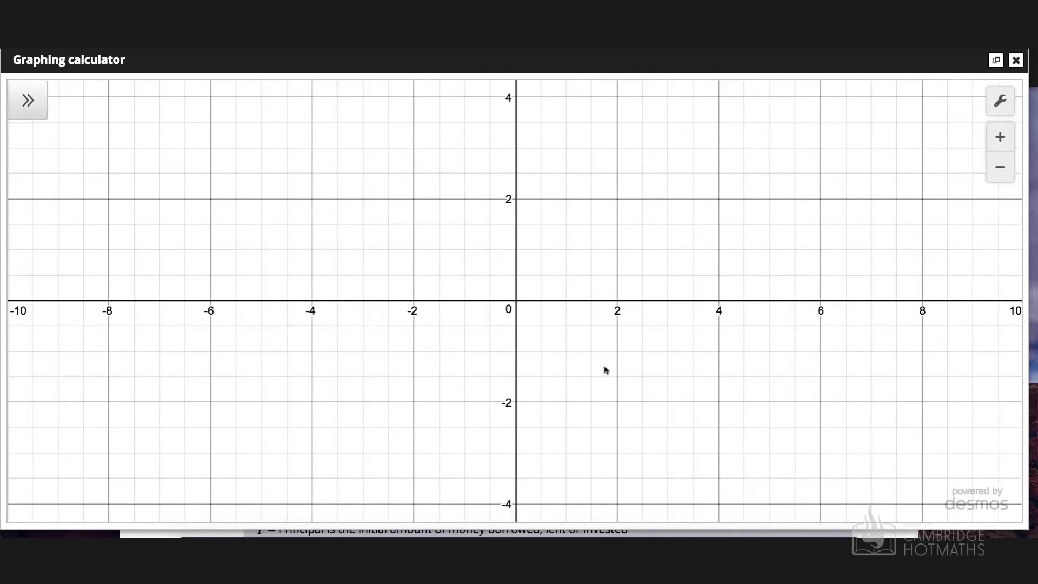
{"action": "scroll", "coordinate": [606, 370], "scroll_direction": "up", "scroll_amount": 5}
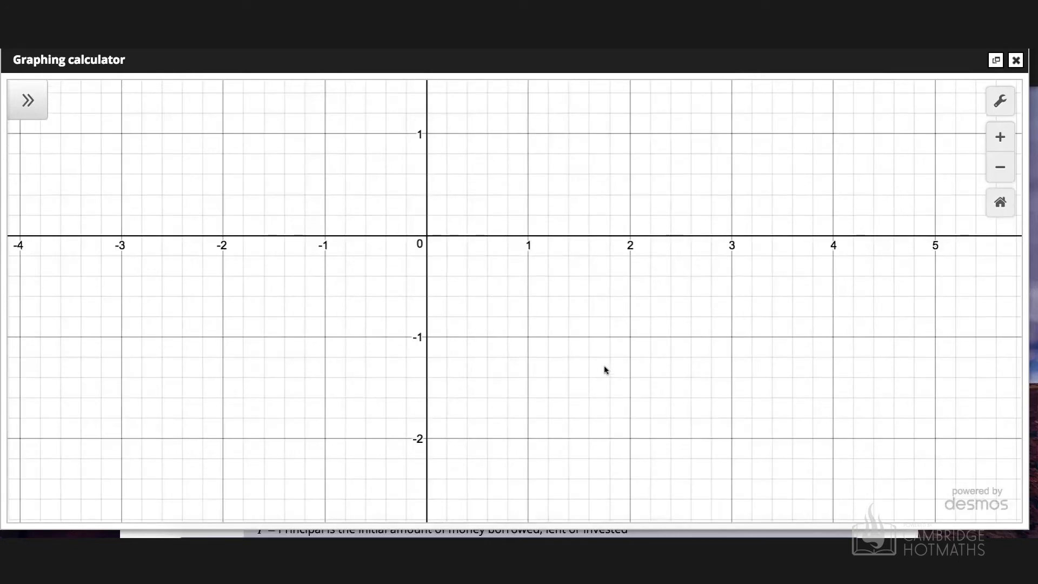
{"action": "scroll", "coordinate": [605, 370], "scroll_direction": "down", "scroll_amount": 6}
{"action": "scroll", "coordinate": [605, 369], "scroll_direction": "up", "scroll_amount": 3}
{"action": "scroll", "coordinate": [605, 370], "scroll_direction": "down", "scroll_amount": 2}
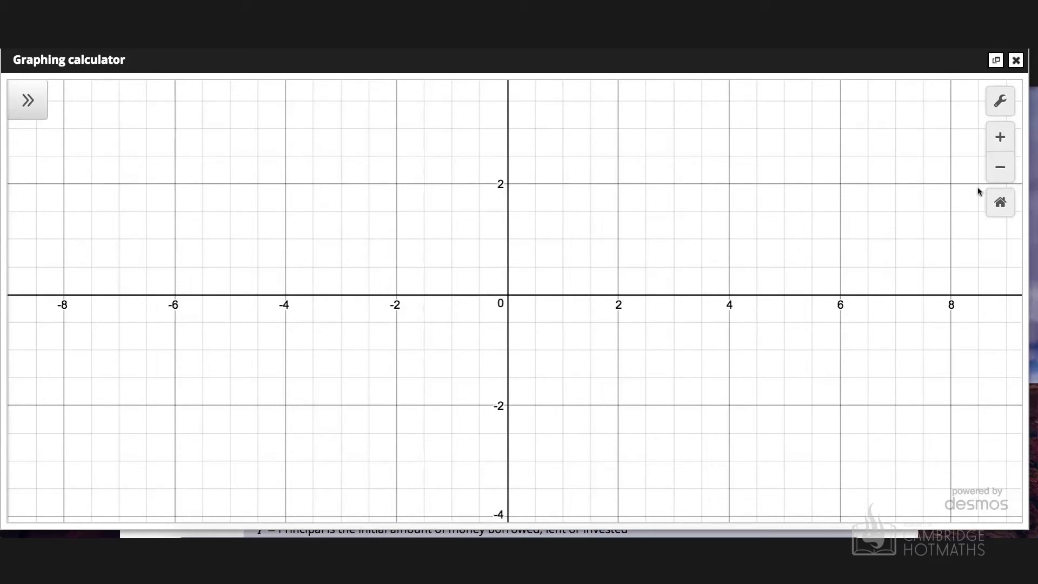
- Try the graph settings by switching Projector Mode, Grid, Axis Numbers and Minor Gridlines and restoring each one
{"action": "left_click", "coordinate": [996, 107]}
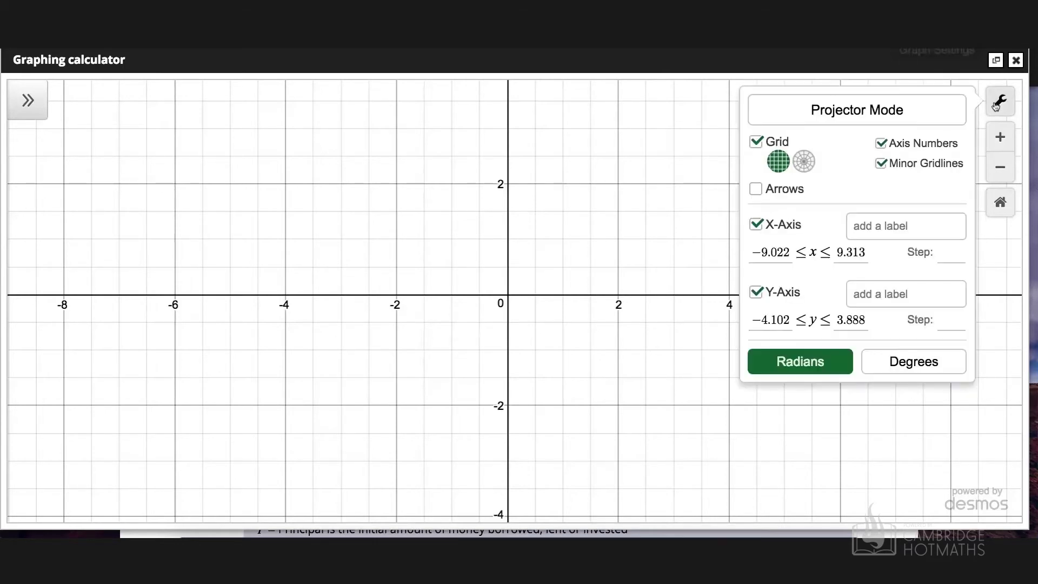
{"action": "left_click", "coordinate": [926, 120]}
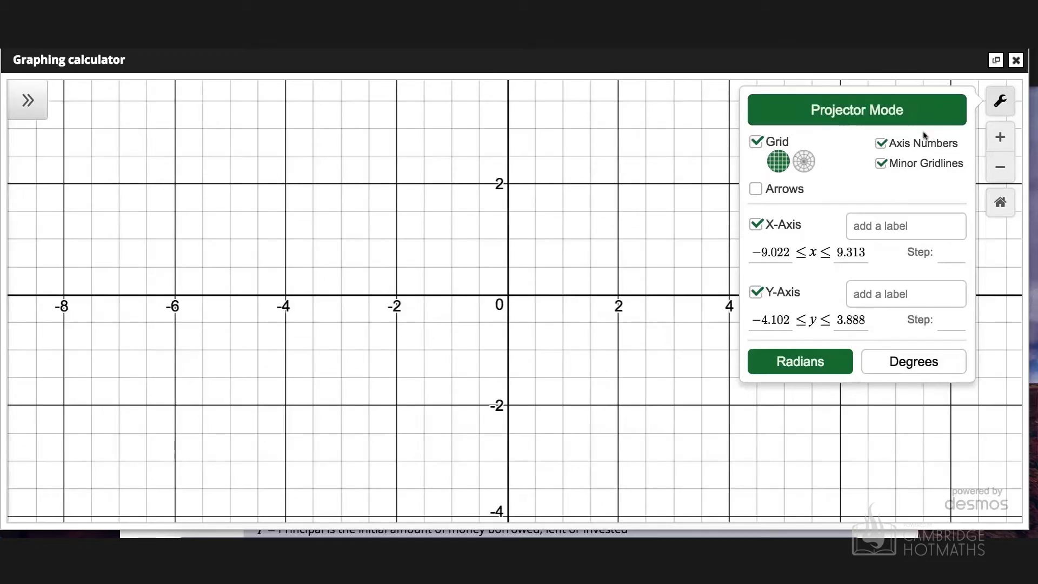
{"action": "left_click", "coordinate": [914, 117]}
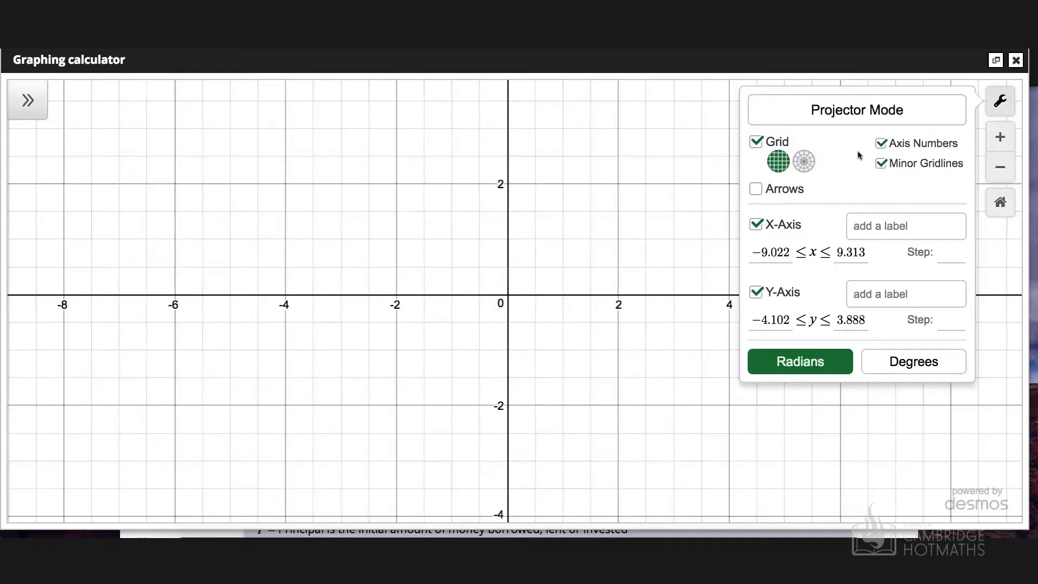
{"action": "left_click", "coordinate": [777, 143]}
{"action": "left_click", "coordinate": [777, 144]}
{"action": "left_click", "coordinate": [882, 144]}
{"action": "left_click", "coordinate": [882, 145]}
{"action": "left_click", "coordinate": [885, 165]}
{"action": "left_click", "coordinate": [887, 165]}
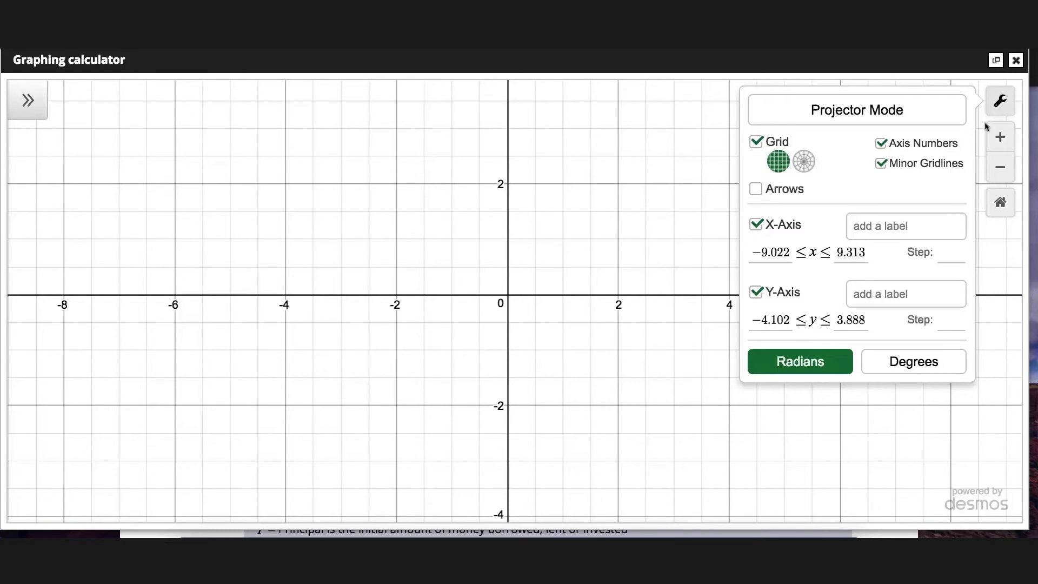
{"action": "left_click", "coordinate": [1000, 101]}
- Reset the graph to its default view and show the expression list again
{"action": "left_click", "coordinate": [999, 205]}
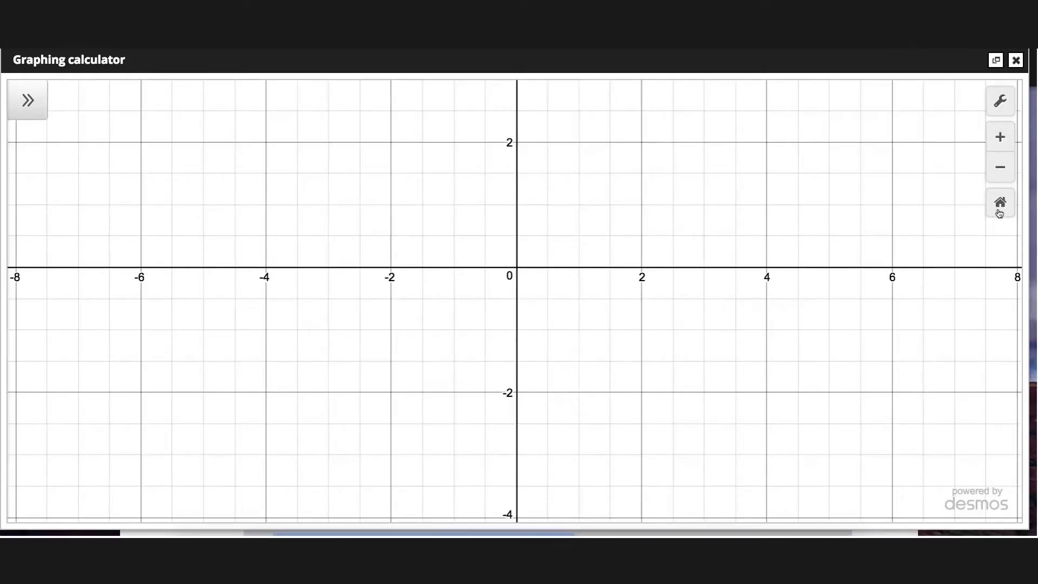
{"action": "left_click", "coordinate": [999, 209]}
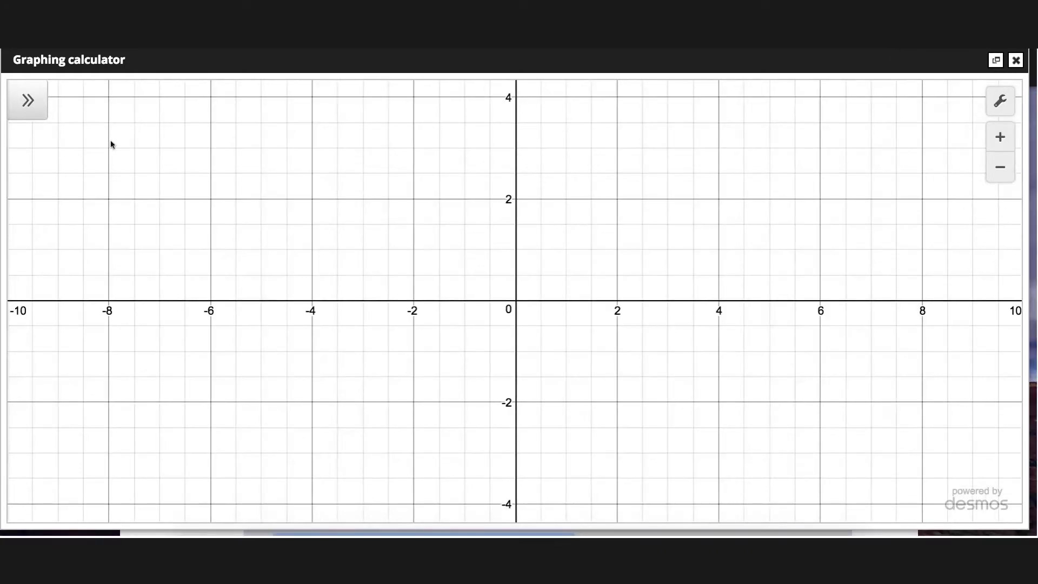
{"action": "left_click", "coordinate": [28, 102]}
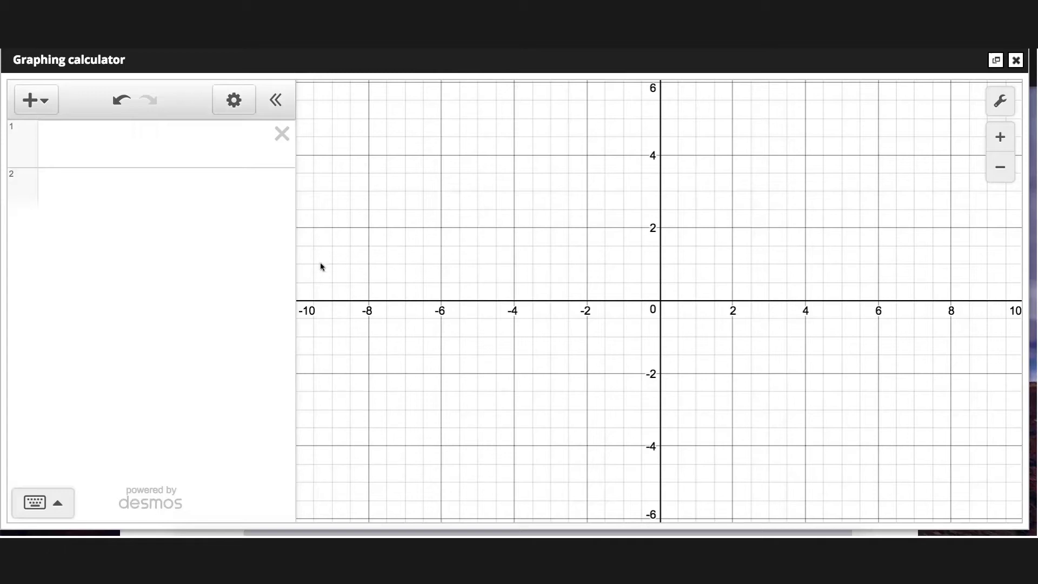
- Enter (0;1) with a semicolon separator as the first expression
{"action": "left_click", "coordinate": [85, 146]}
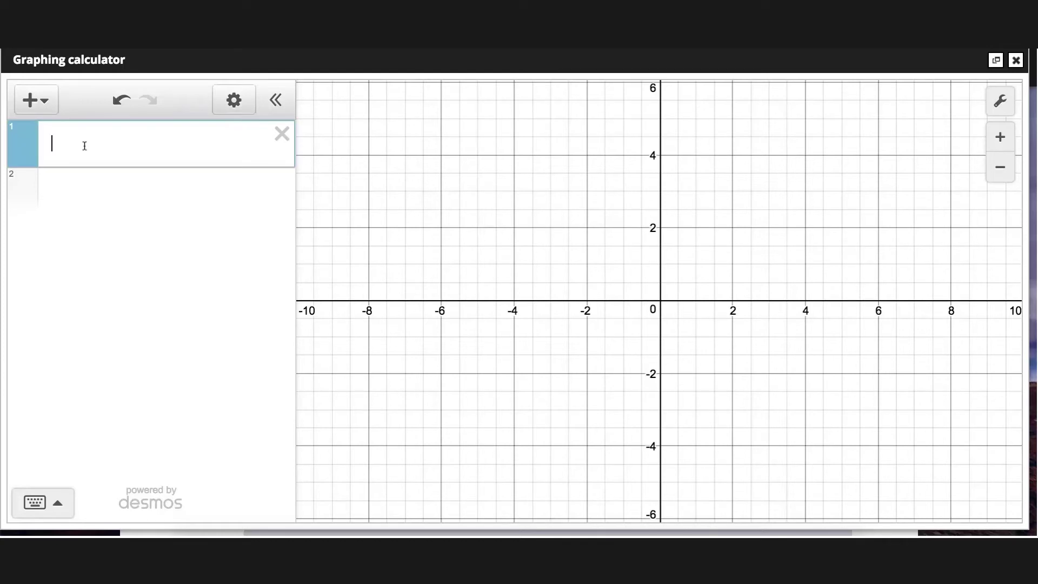
{"action": "left_click", "coordinate": [43, 110]}
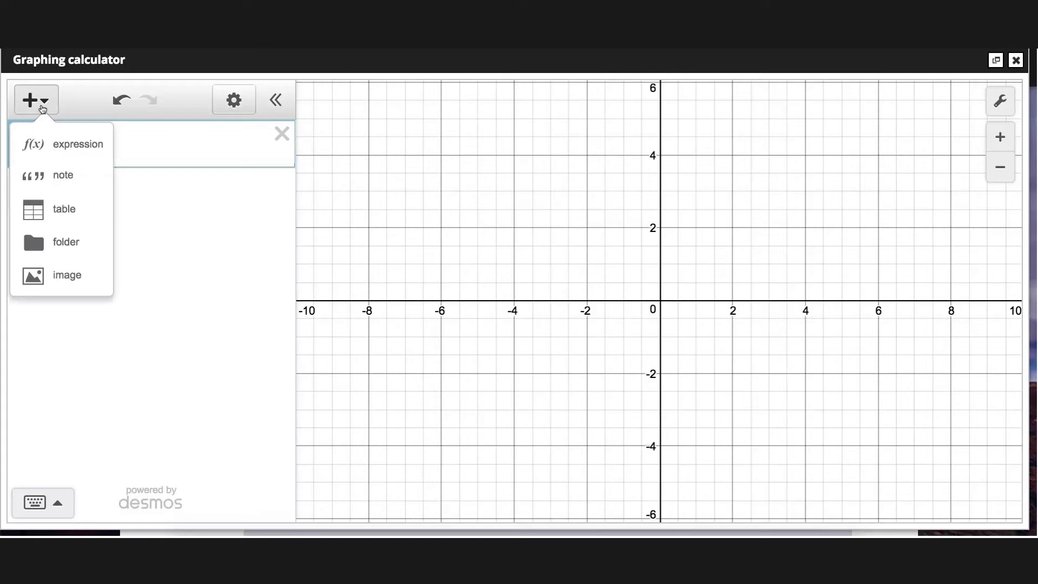
{"action": "left_click", "coordinate": [42, 108]}
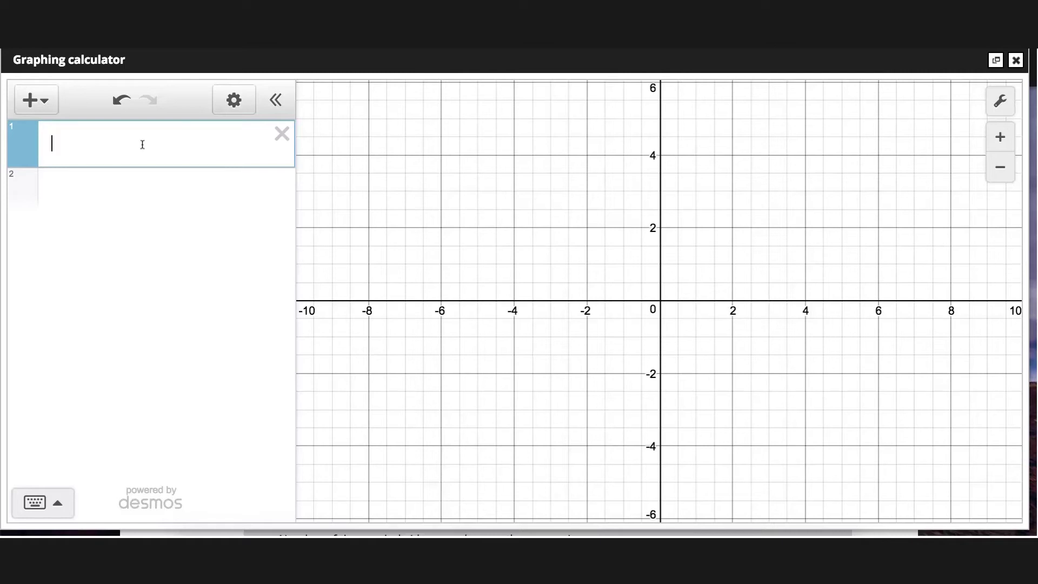
{"action": "type", "text": "(0;1"}
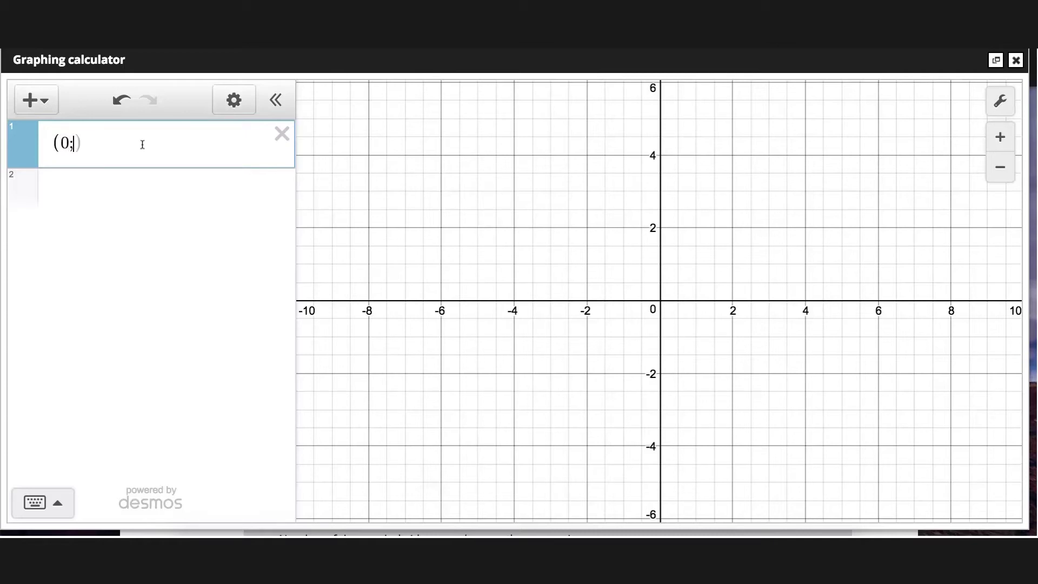
{"action": "type", "text": ")"}
{"action": "mouse_move", "coordinate": [23, 150]}
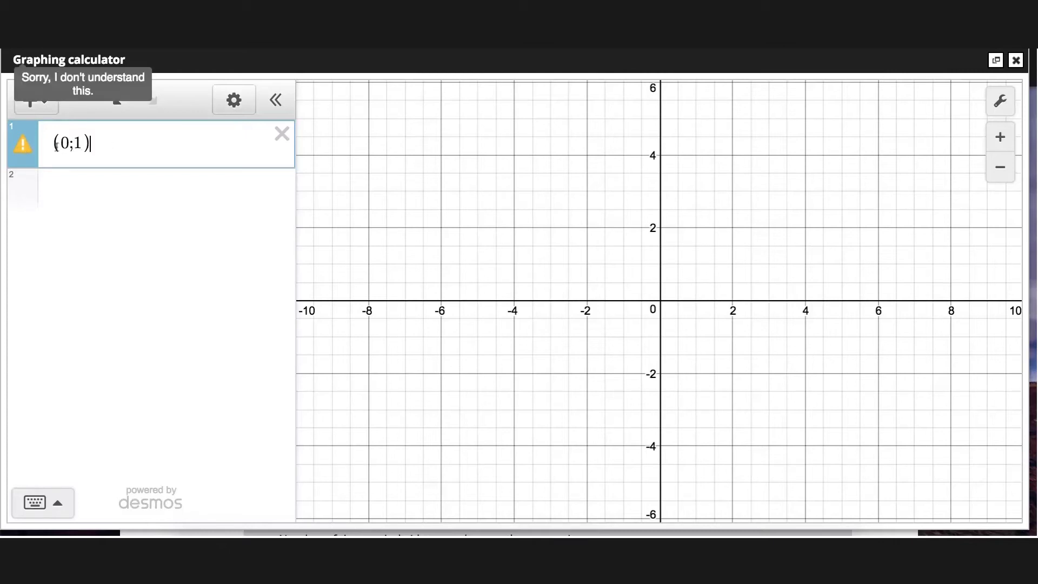
- Correct the point in the first expression to (0,1) using a comma separator
{"action": "key", "text": "BackSpace"}
{"action": "key", "text": "BackSpace"}
{"action": "key", "text": "BackSpace"}
{"action": "type", "text": ",1)"}
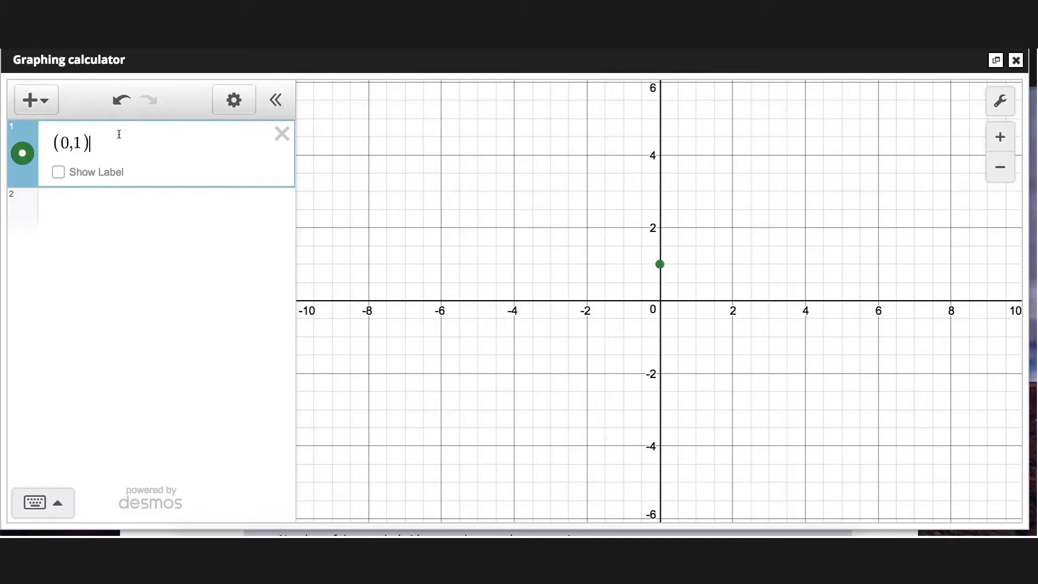
- Label the point (0,1) with the text "Example" and open its style and color options
{"action": "left_click", "coordinate": [57, 172]}
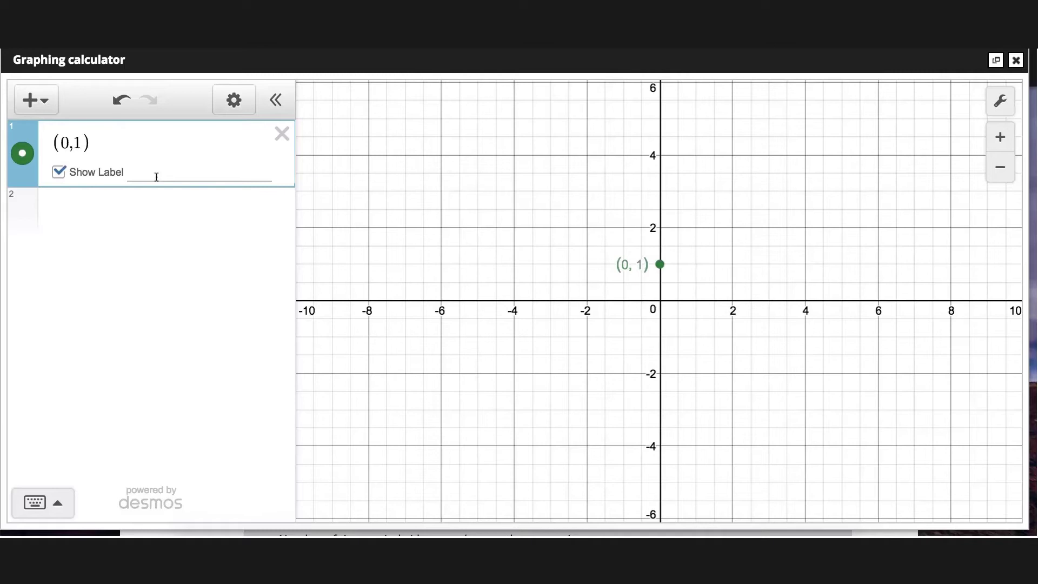
{"action": "left_click", "coordinate": [164, 173]}
{"action": "type", "text": "Example"}
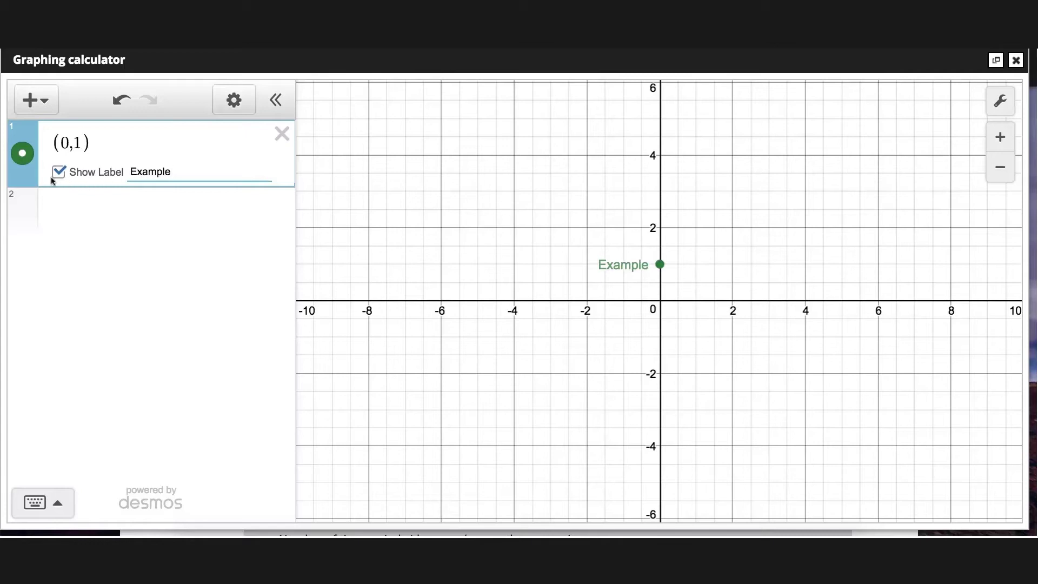
{"action": "left_click", "coordinate": [25, 162]}
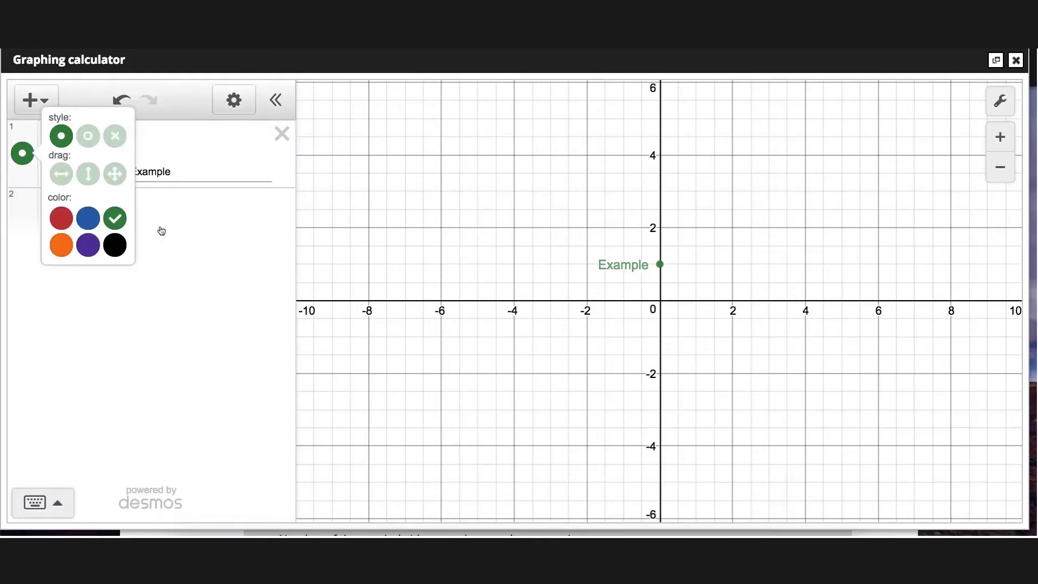
- Add a second point (1,2) to the first expression, separated by a comma from (0,1)
{"action": "left_click", "coordinate": [143, 139]}
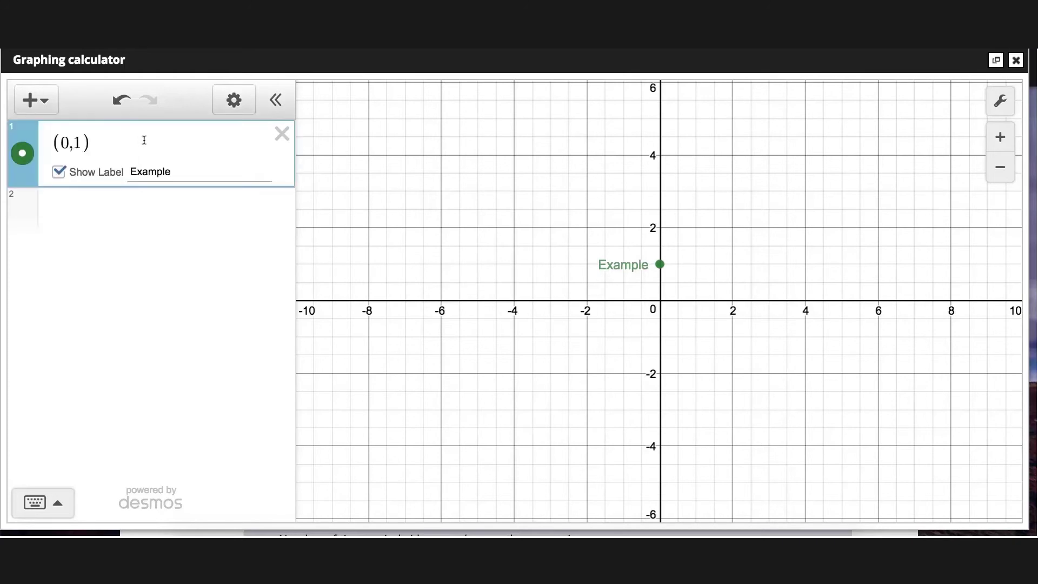
{"action": "type", "text": ","}
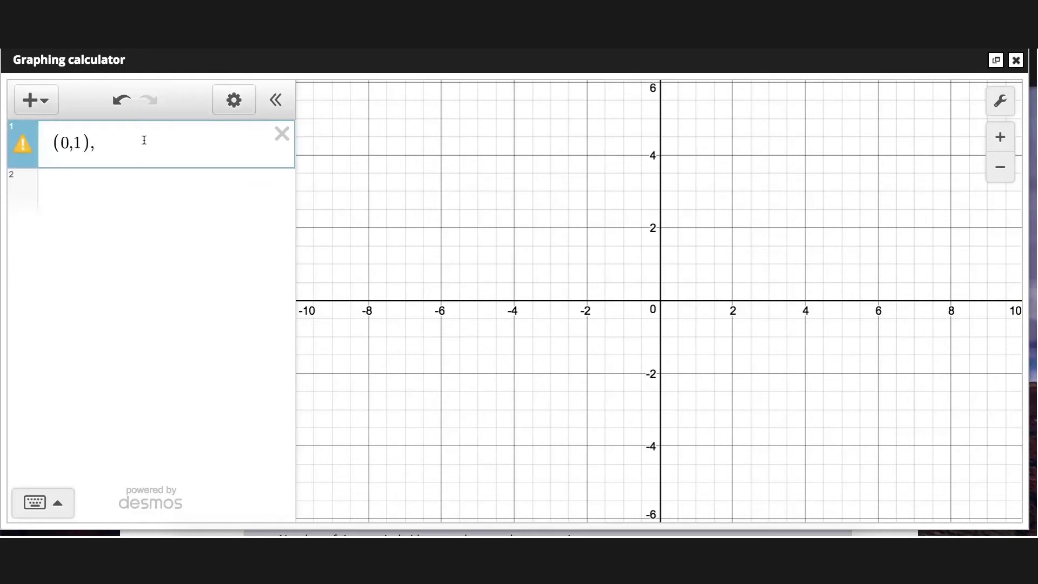
{"action": "type", "text": "(1,2)"}
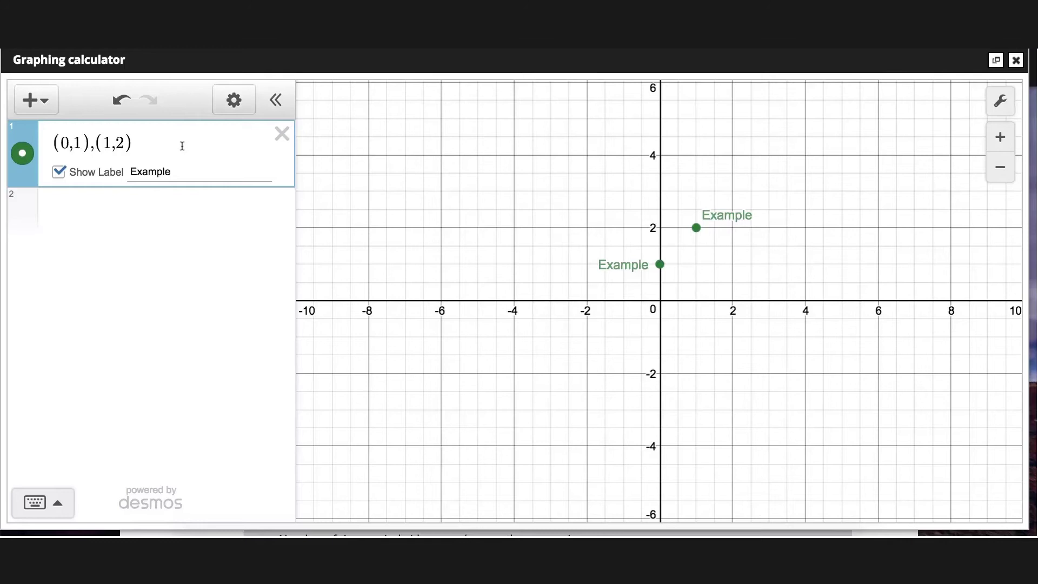
- Append the point (1,a) to the first expression and add a slider for a
{"action": "type", "text": ",(1,"}
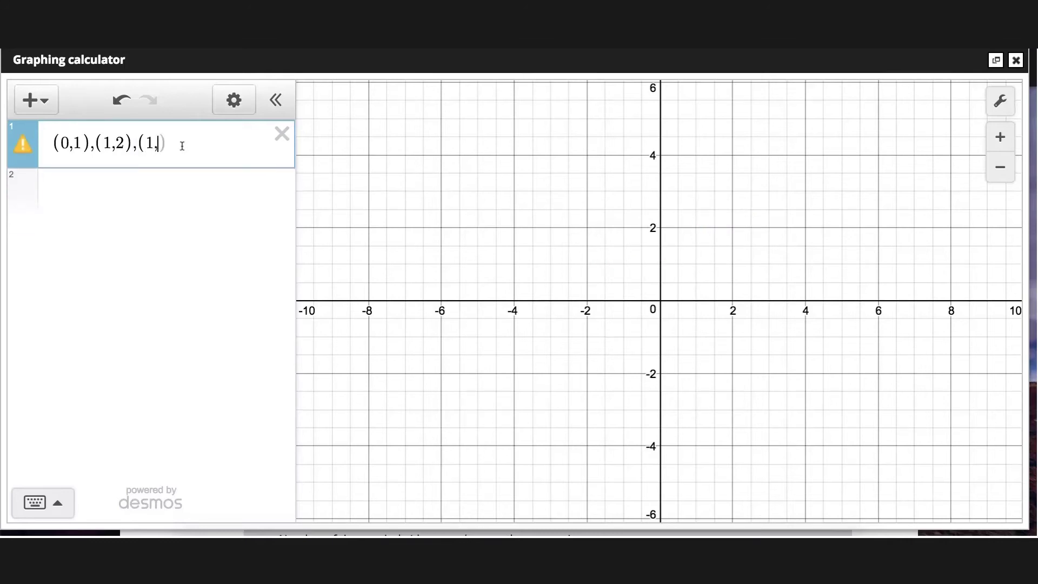
{"action": "type", "text": "a)"}
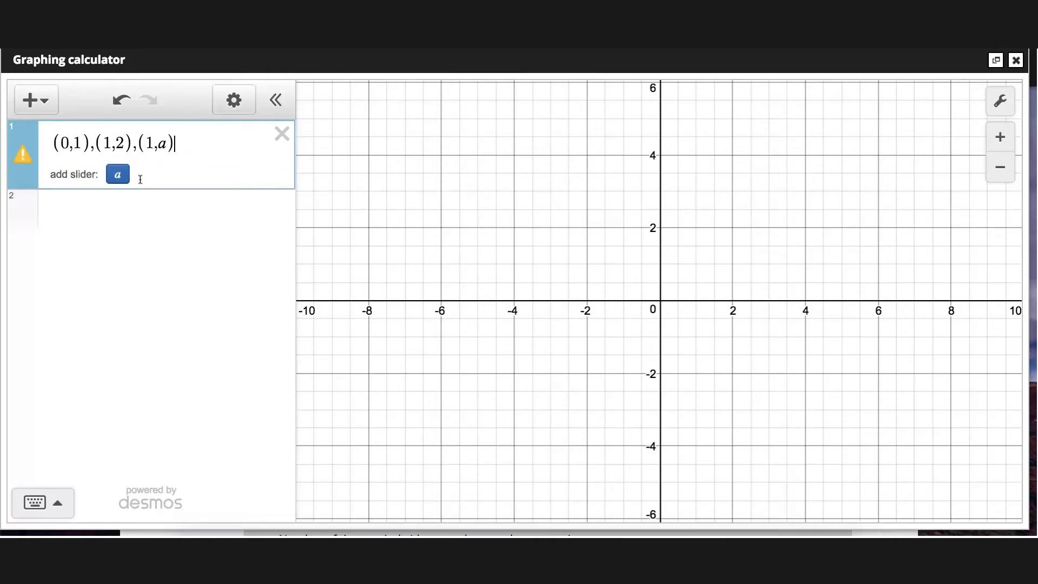
{"action": "left_click", "coordinate": [117, 174]}
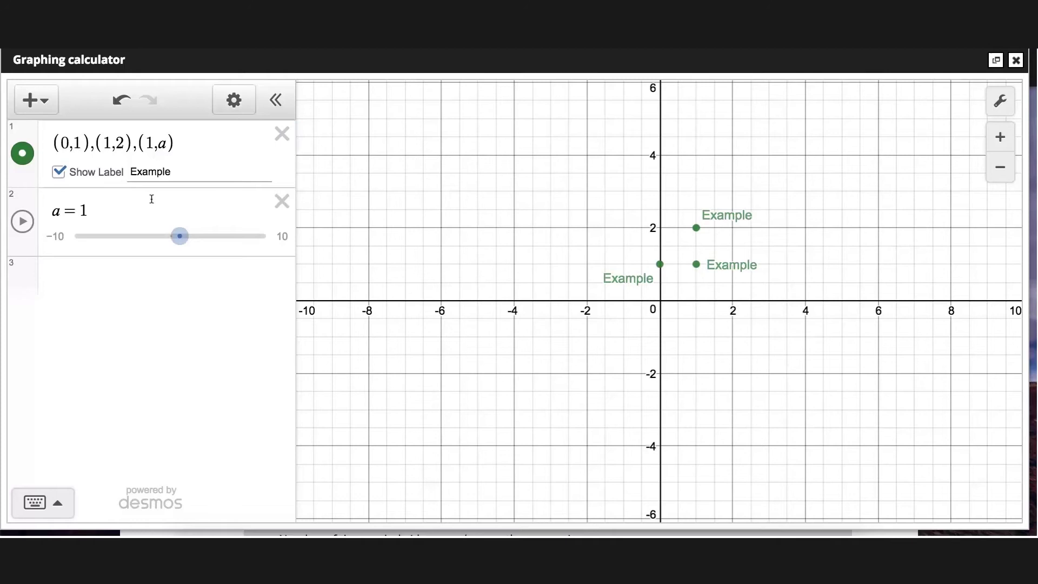
- Move the slider for a to 2.7, and replace its value with 7 directly in the expression
{"action": "mouse_move", "coordinate": [180, 236]}
{"action": "left_mouse_down"}
{"action": "mouse_move", "coordinate": [127, 239]}
{"action": "mouse_move", "coordinate": [206, 242]}
{"action": "mouse_move", "coordinate": [193, 242]}
{"action": "left_mouse_up"}
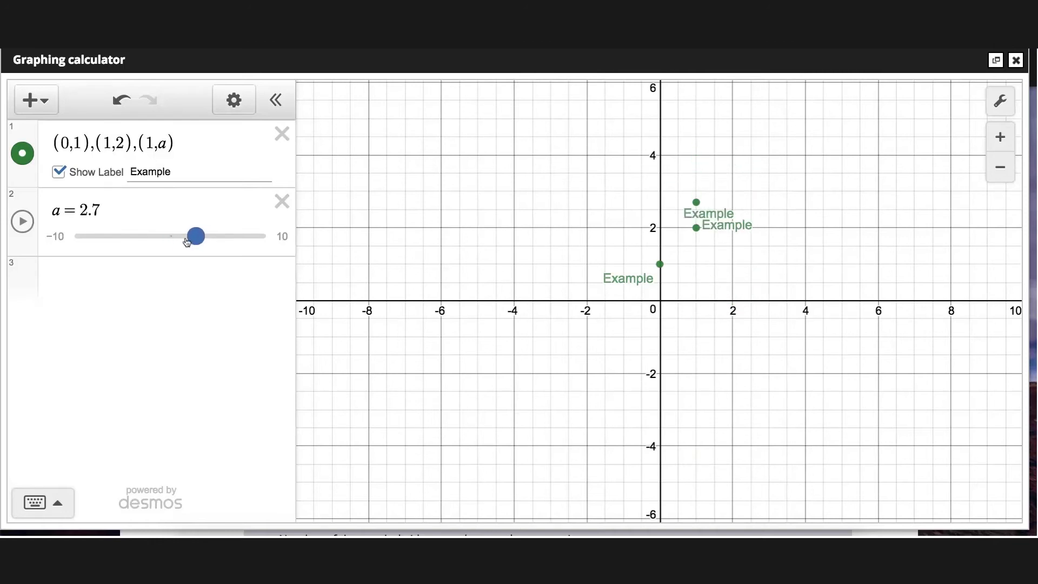
{"action": "left_click", "coordinate": [100, 210]}
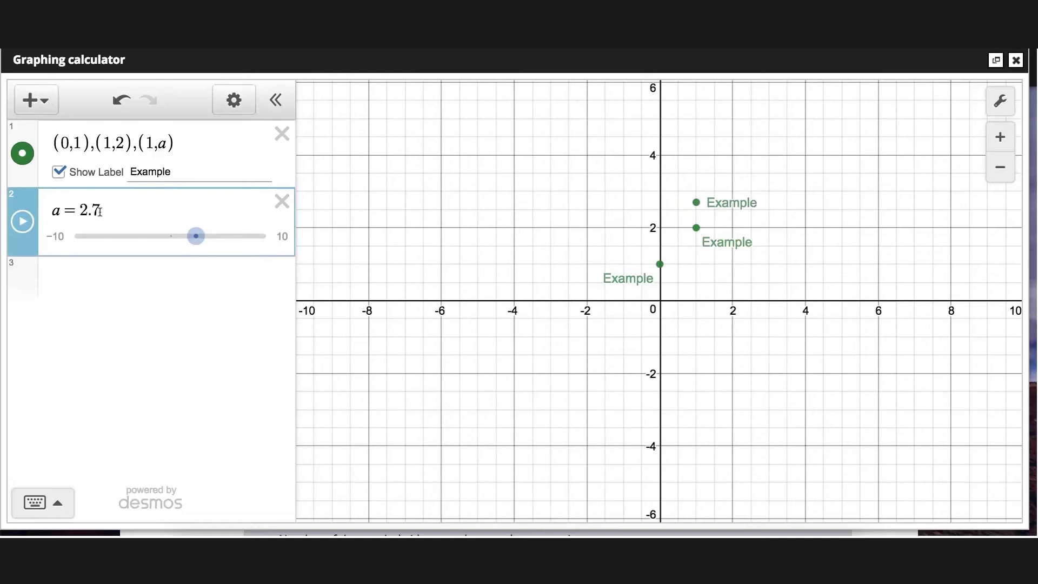
{"action": "key", "text": "BackSpace"}
{"action": "key", "text": "BackSpace"}
{"action": "key", "text": "BackSpace"}
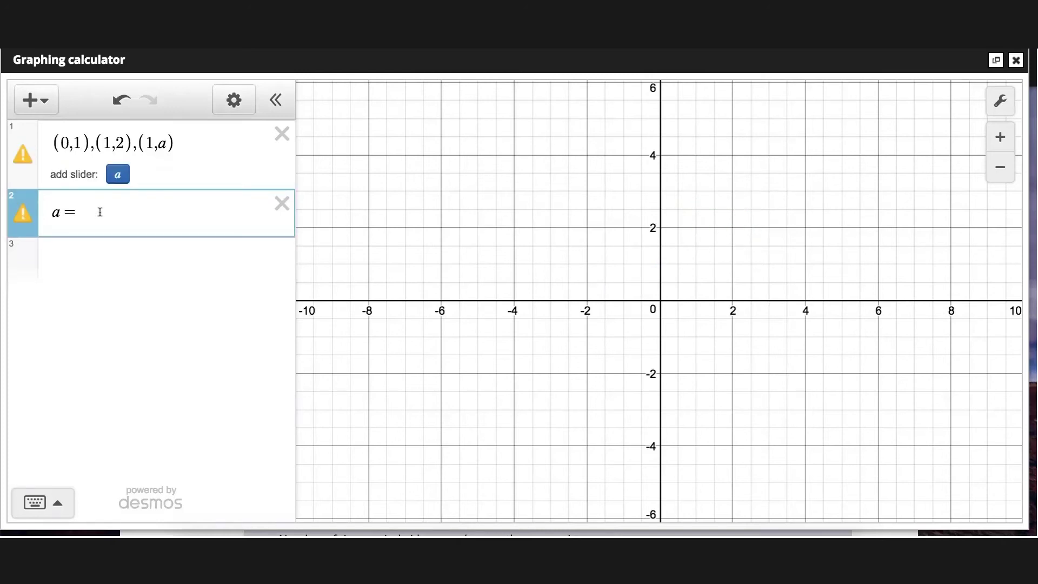
{"action": "type", "text": "7"}
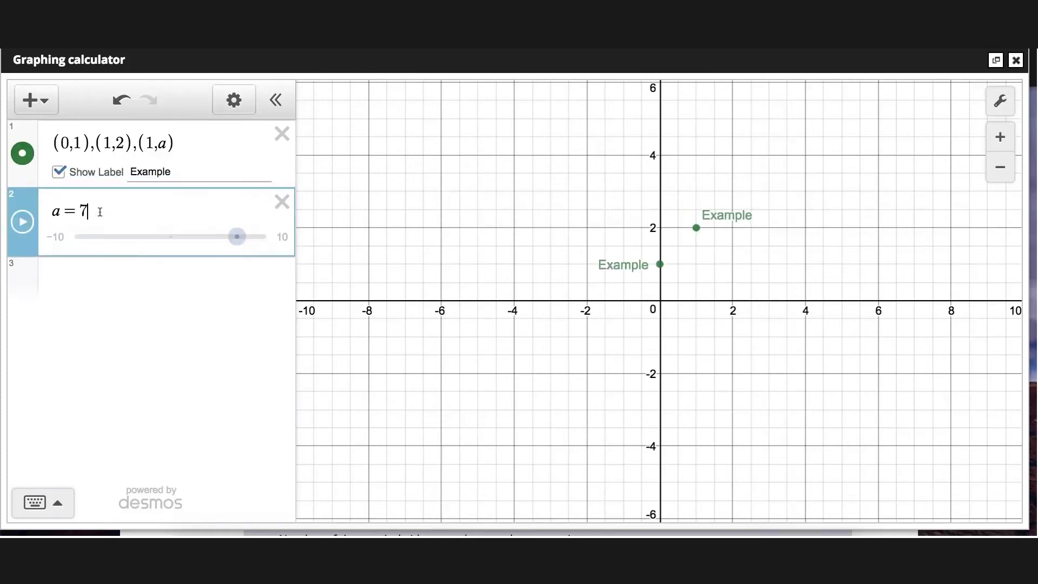
{"action": "key", "text": "Return"}
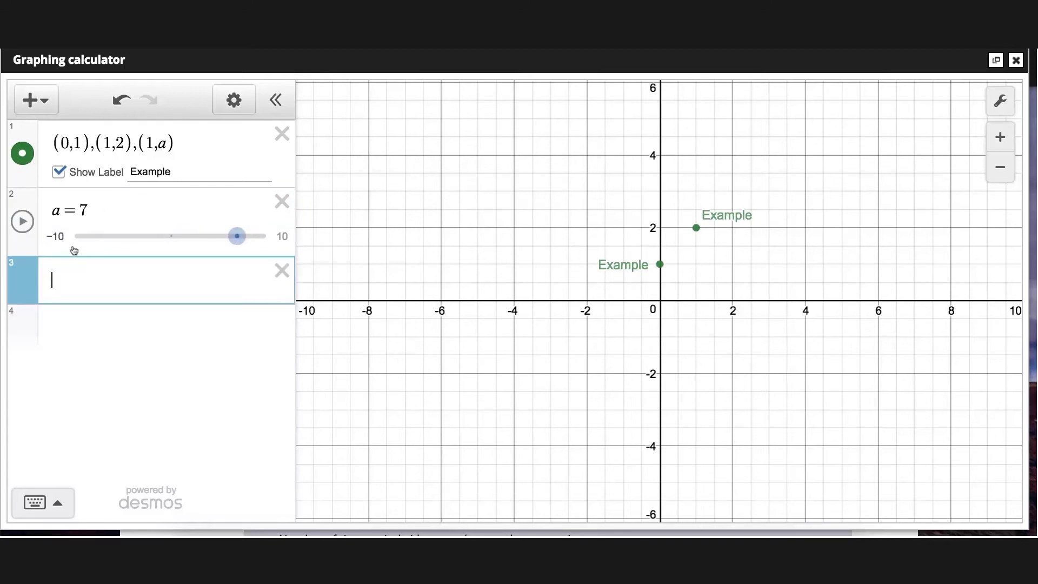
- Limit the slider for a to the range -6 to 6, and play and pause its animation
{"action": "left_click", "coordinate": [59, 237]}
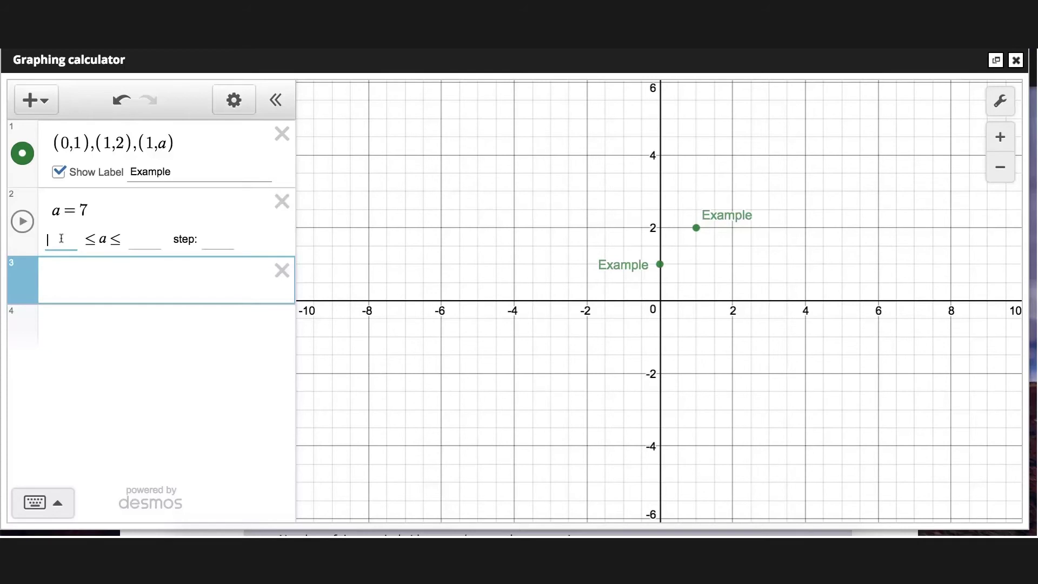
{"action": "type", "text": "-6"}
{"action": "left_click", "coordinate": [137, 238]}
{"action": "type", "text": "6"}
{"action": "left_click", "coordinate": [215, 240]}
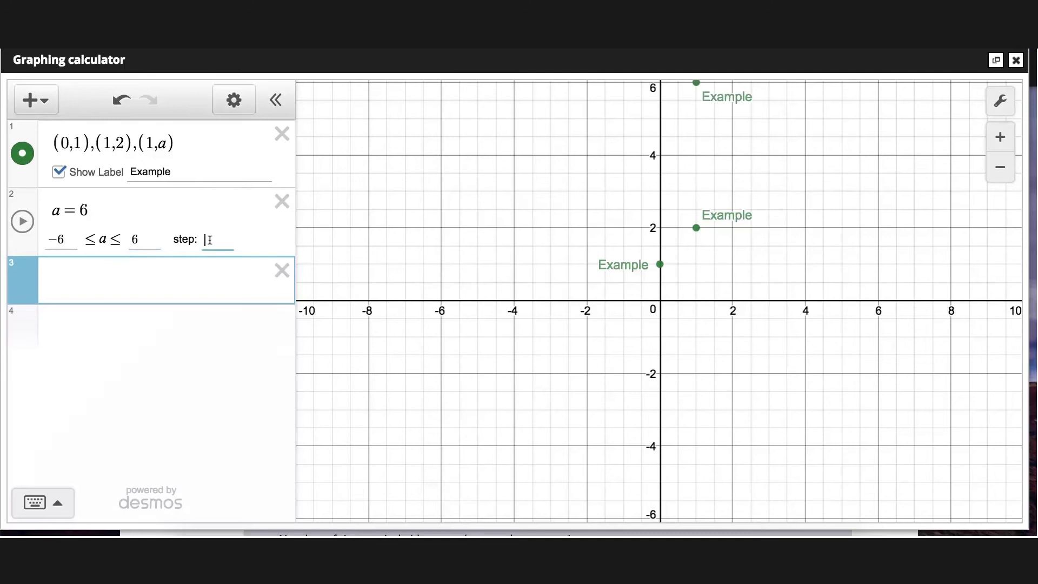
{"action": "left_click", "coordinate": [184, 205]}
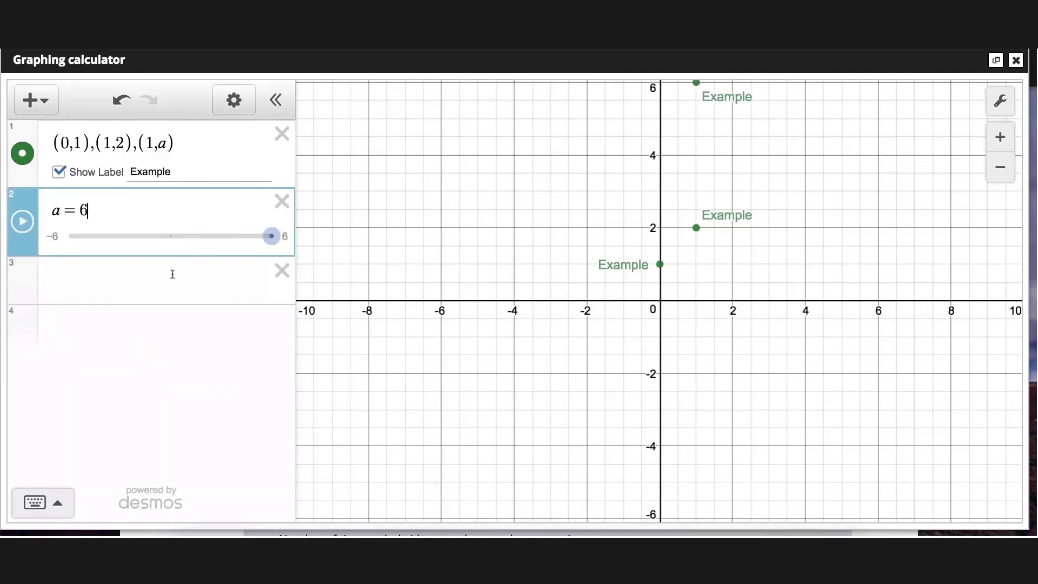
{"action": "left_click", "coordinate": [23, 221]}
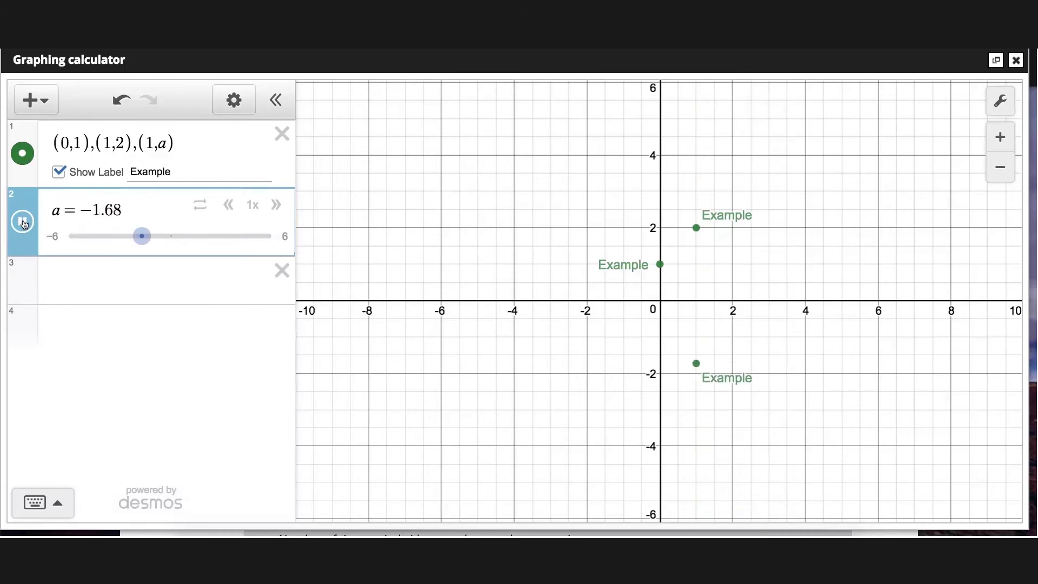
{"action": "left_click", "coordinate": [23, 222]}
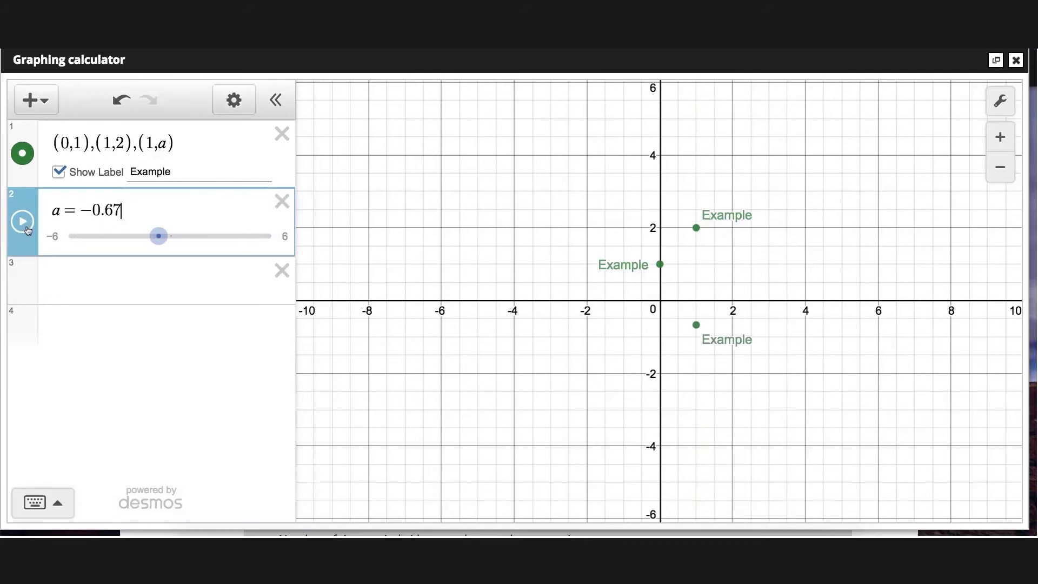
- Delete all expressions from the list, including the slider for a and the labelled points
{"action": "left_click", "coordinate": [282, 270]}
{"action": "left_click", "coordinate": [282, 202]}
{"action": "left_click", "coordinate": [282, 134]}
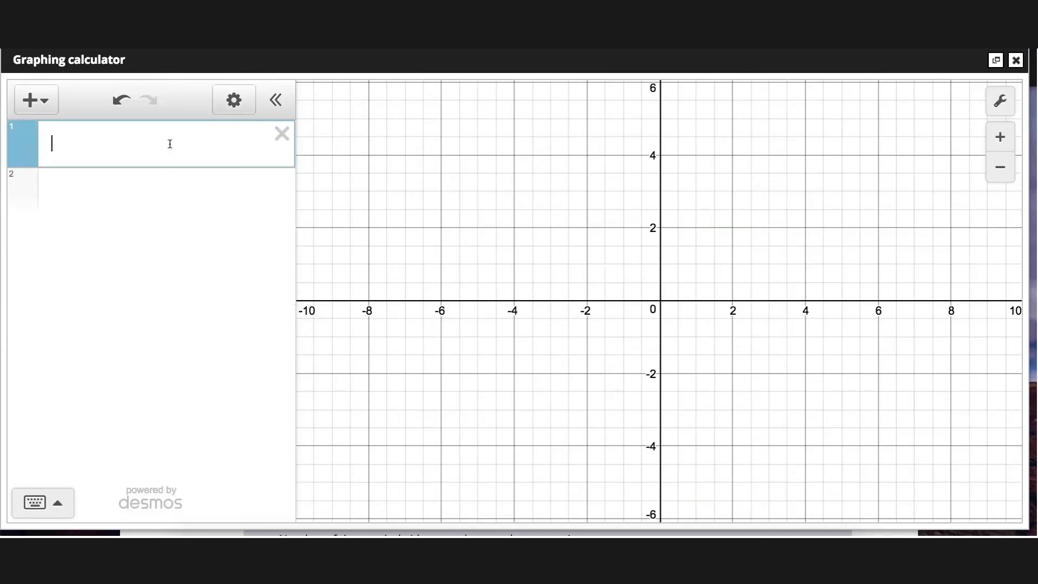
- Graph the line y=2x-2 and display the coordinates of its y-intercept and x-intercept
{"action": "type", "text": "y=2x-2"}
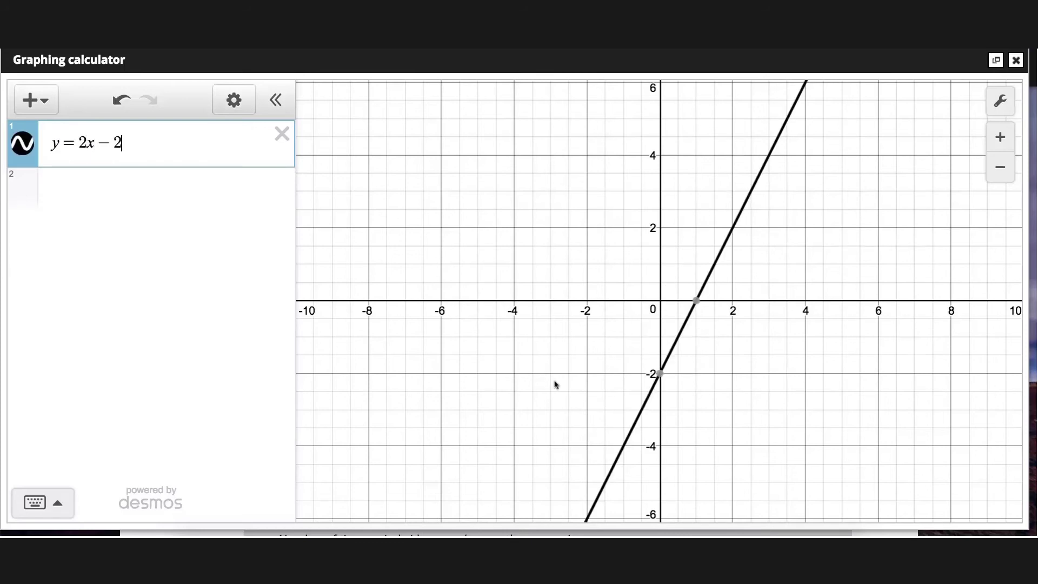
{"action": "left_click", "coordinate": [660, 374]}
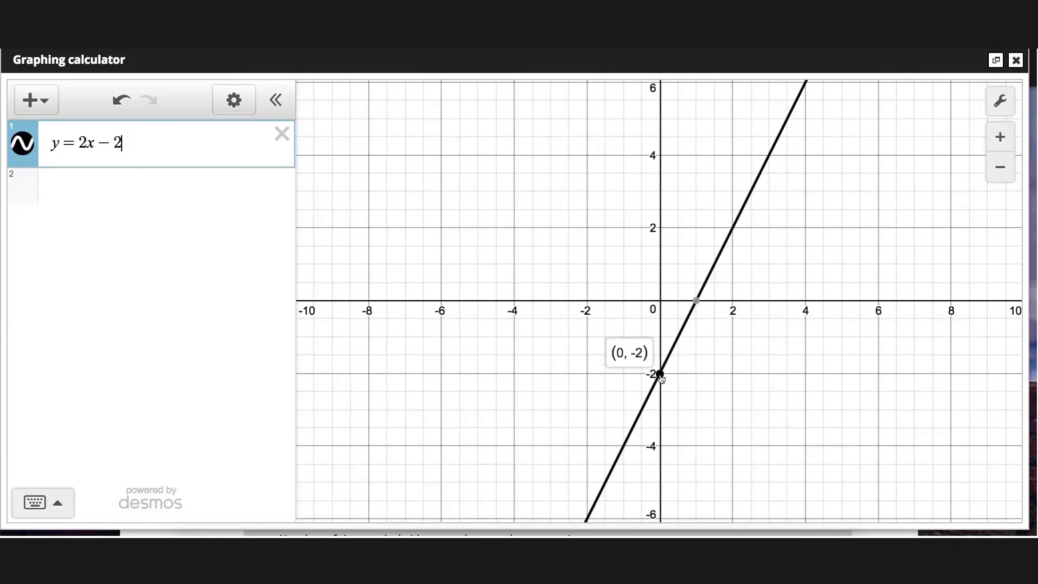
{"action": "left_click", "coordinate": [697, 302]}
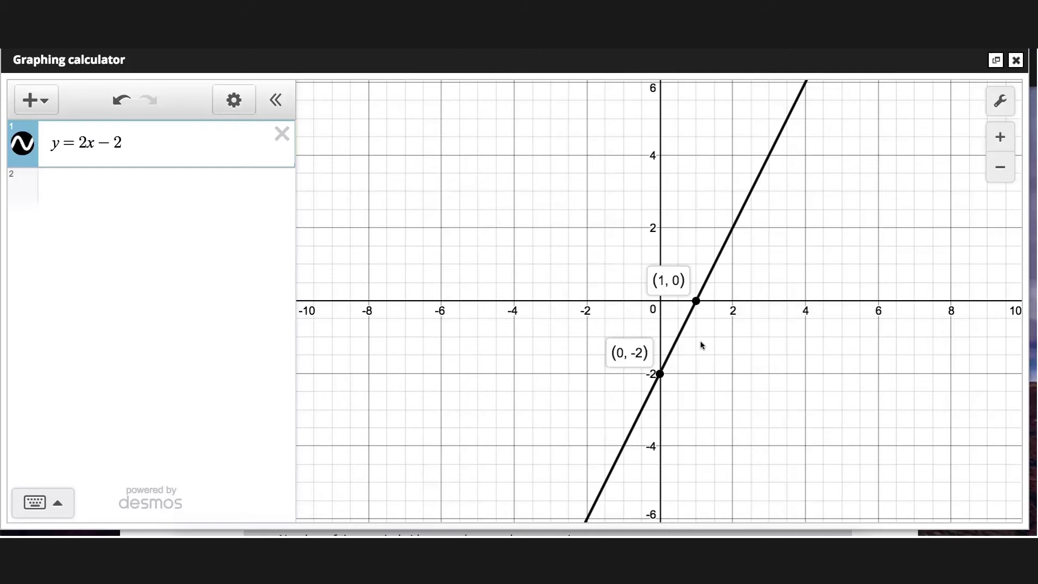
- Graph the vertical line x=3 and display the coordinates of its intersection with y=2x-2
{"action": "left_click", "coordinate": [112, 192]}
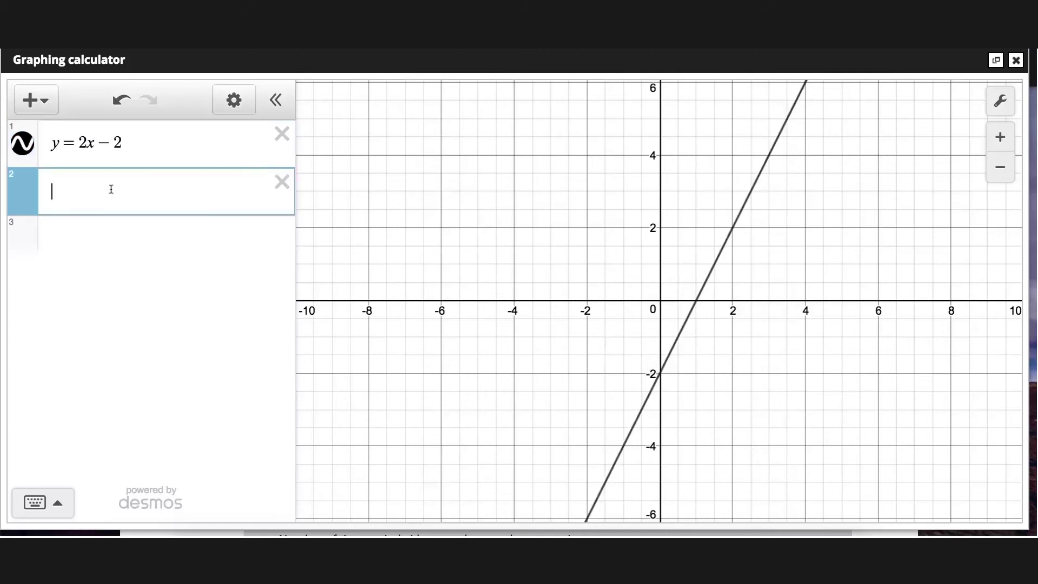
{"action": "type", "text": "x=3"}
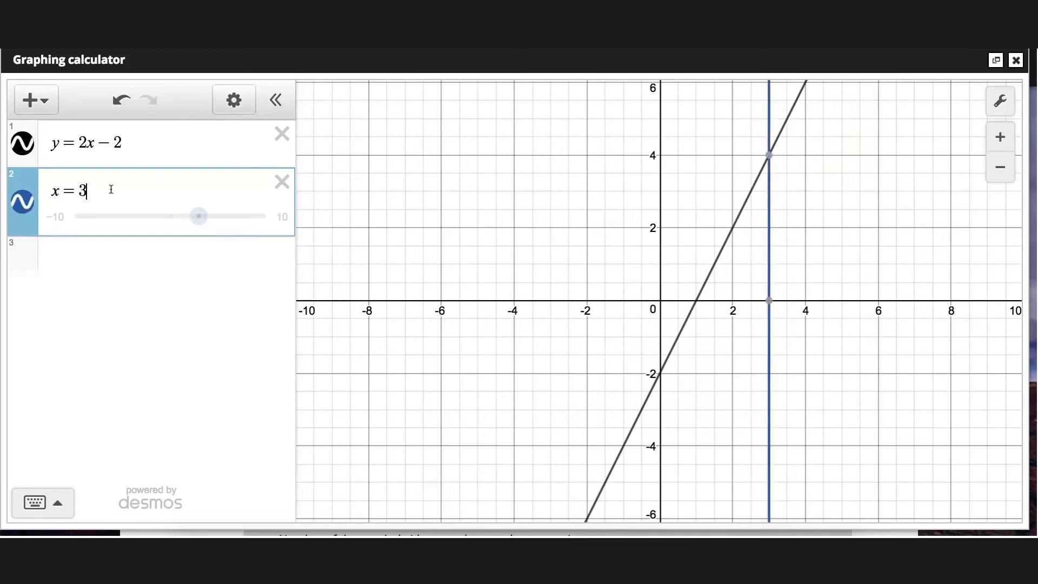
{"action": "left_click", "coordinate": [139, 143]}
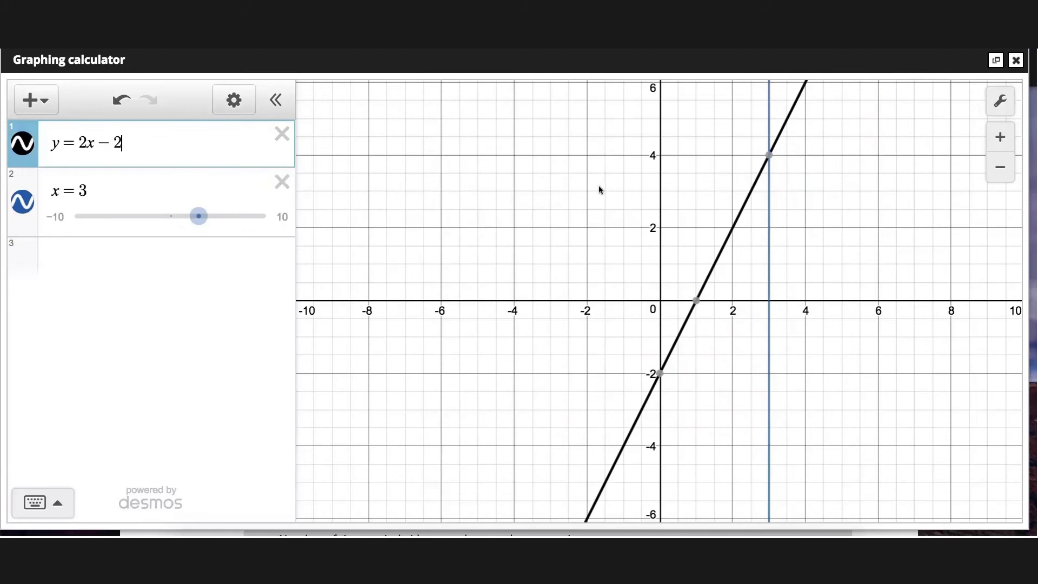
{"action": "mouse_move", "coordinate": [769, 158]}
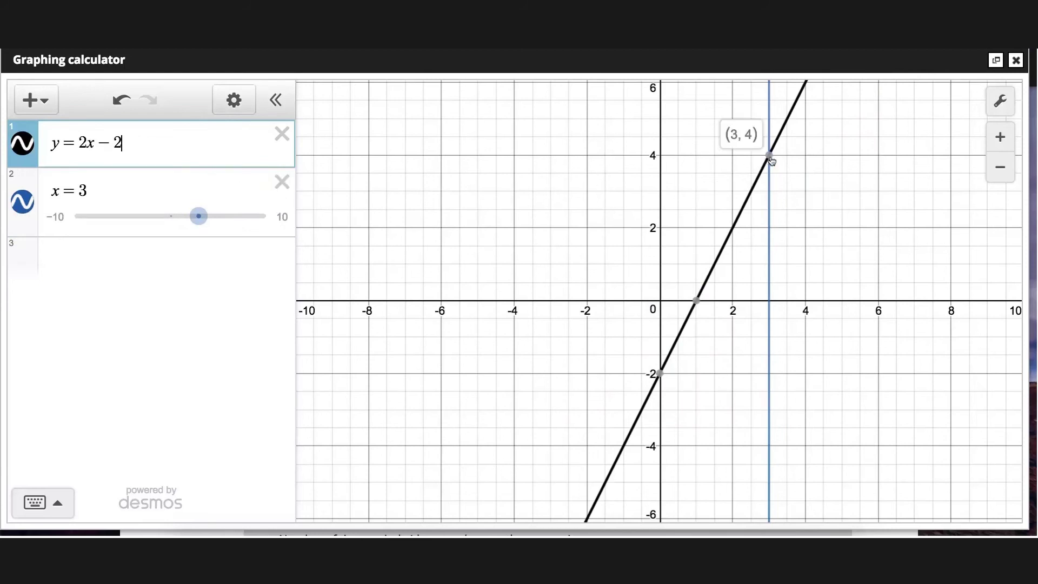
{"action": "left_click", "coordinate": [770, 157]}
- Replace the x=3 expression with y=-x+1 and display the coordinates where the two lines intersect
{"action": "left_click", "coordinate": [282, 182]}
{"action": "left_click", "coordinate": [116, 193]}
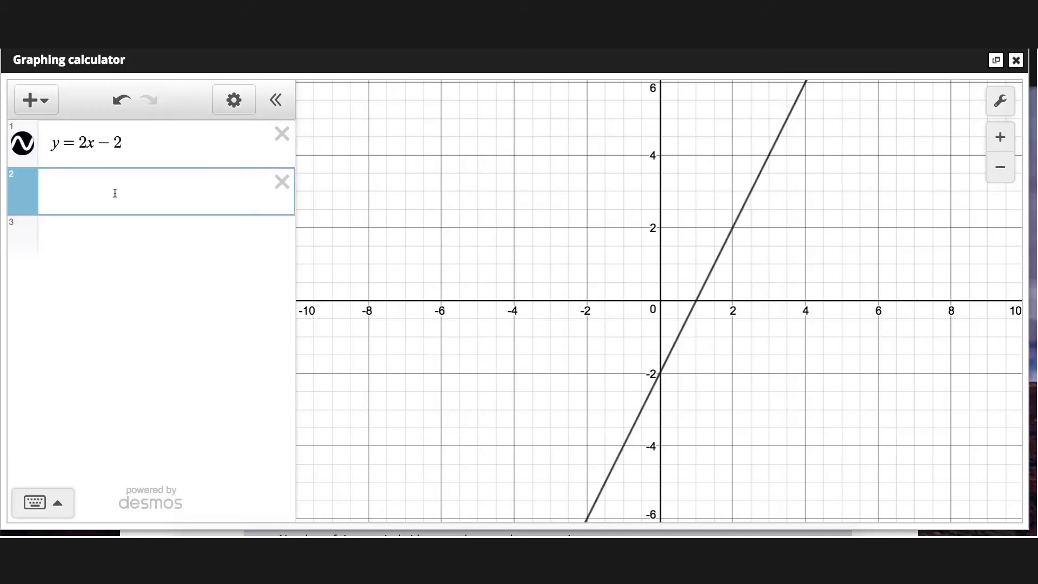
{"action": "type", "text": "y=-x"}
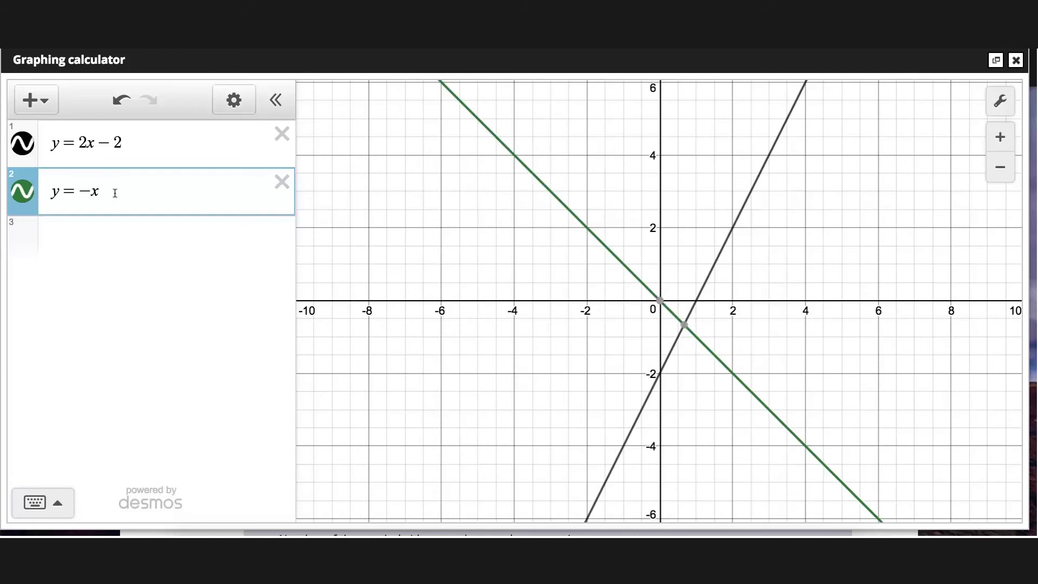
{"action": "type", "text": "+1"}
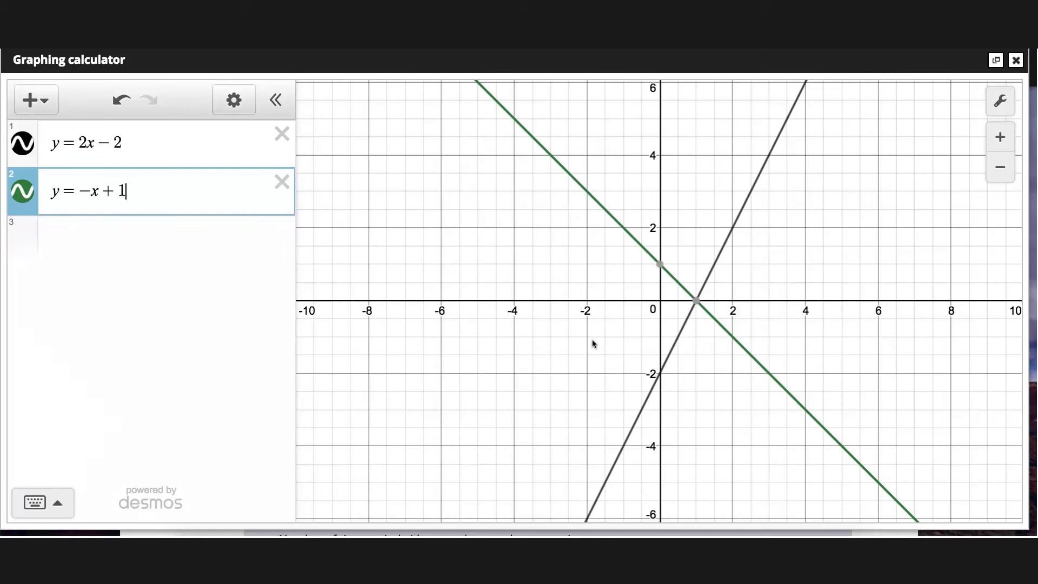
{"action": "left_click", "coordinate": [696, 304]}
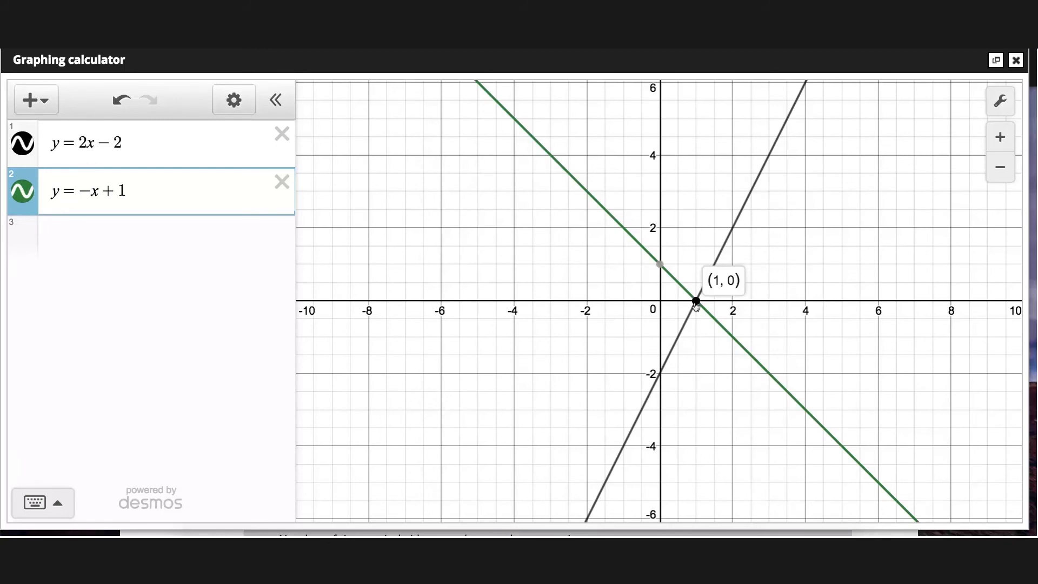
{"action": "key", "text": "ctrl+z"}
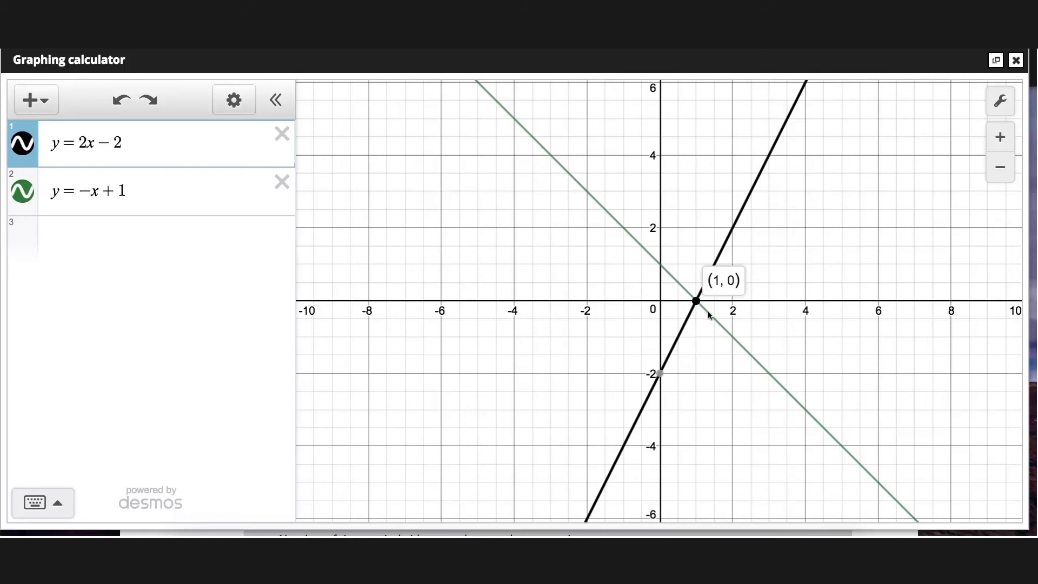
- Change the constant in y=-x+1 to c, add a slider for c and move it to 3
{"action": "left_click", "coordinate": [135, 189]}
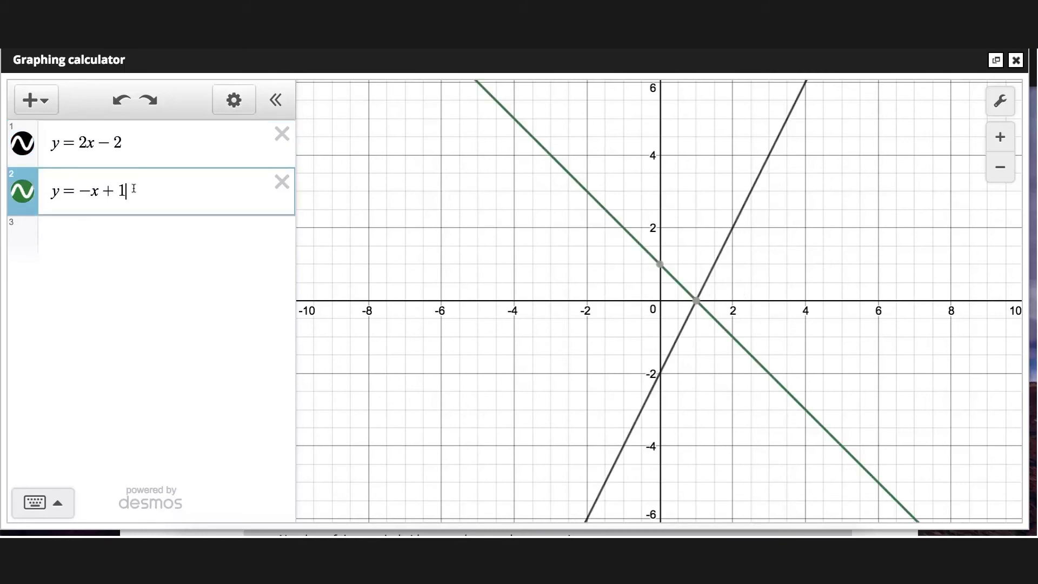
{"action": "key", "text": "BackSpace"}
{"action": "type", "text": "c"}
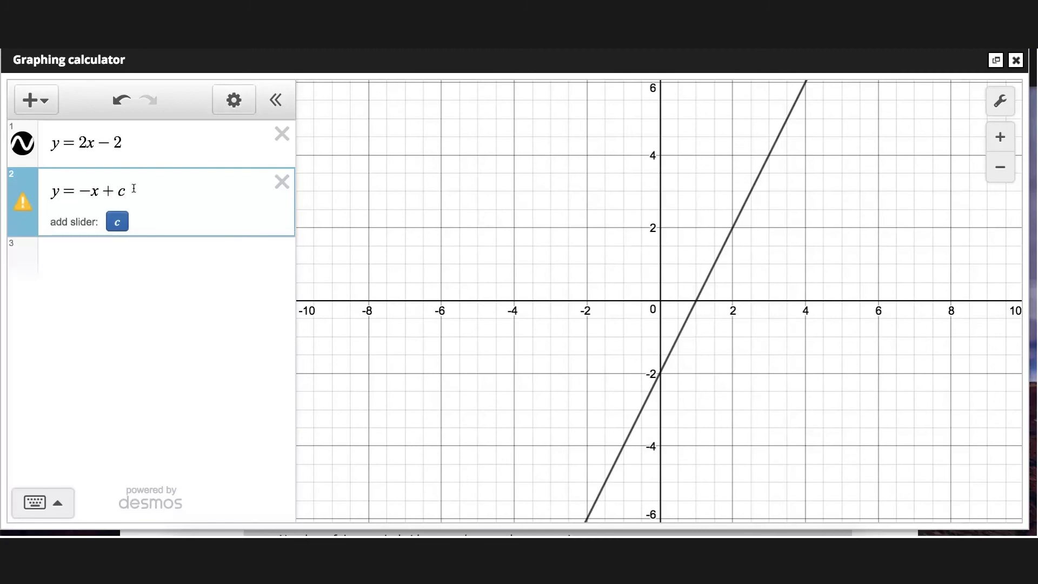
{"action": "left_click", "coordinate": [117, 221]}
{"action": "mouse_move", "coordinate": [179, 264]}
{"action": "left_mouse_down"}
{"action": "mouse_move", "coordinate": [140, 266]}
{"action": "mouse_move", "coordinate": [197, 268]}
{"action": "left_mouse_up"}
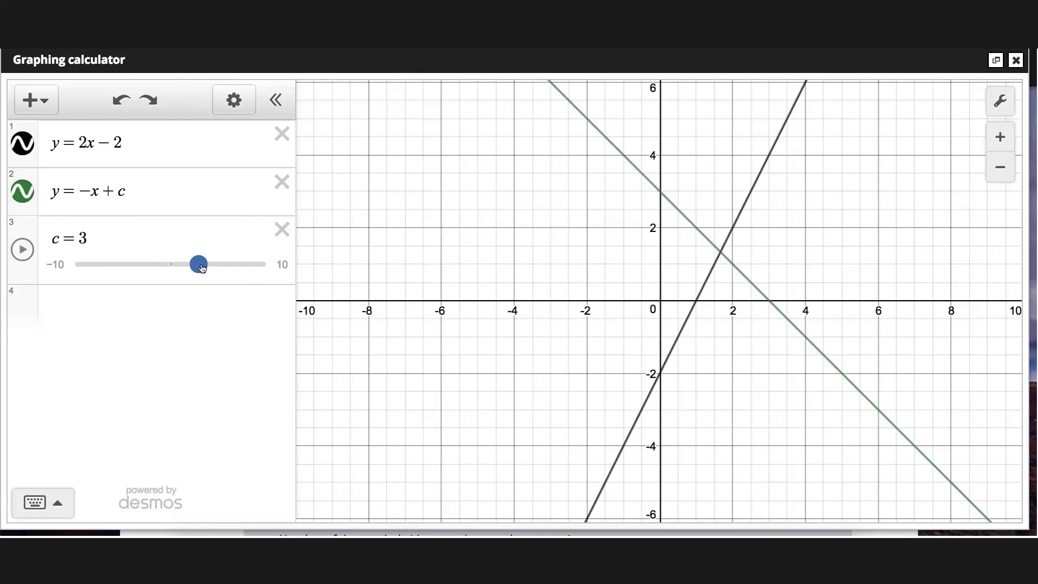
- Replace the slider for c with the list c=[1,2,3] to graph a family of parallel lines
{"action": "left_click", "coordinate": [282, 229]}
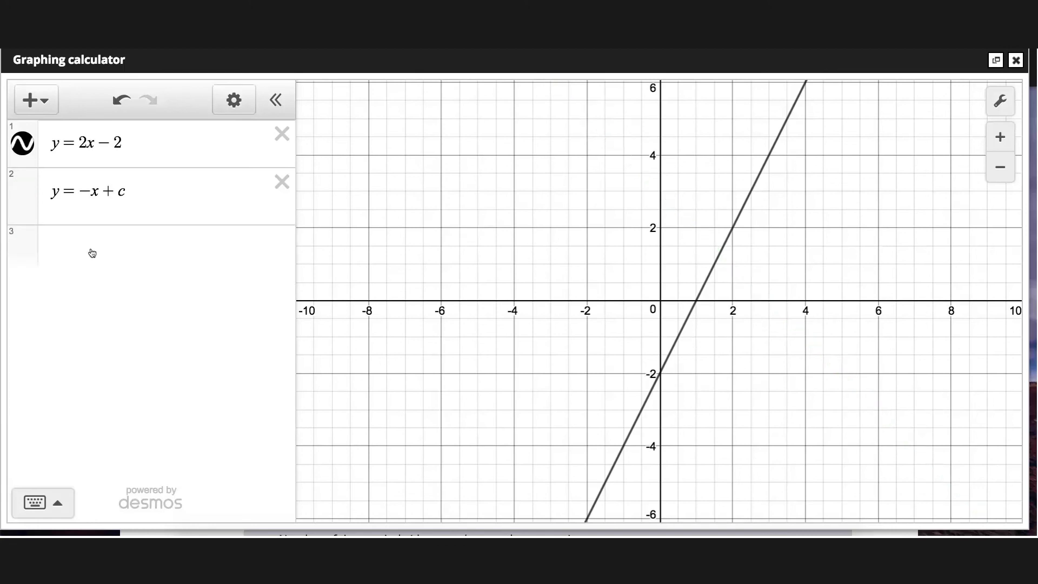
{"action": "left_click", "coordinate": [85, 250]}
{"action": "type", "text": "c = ["}
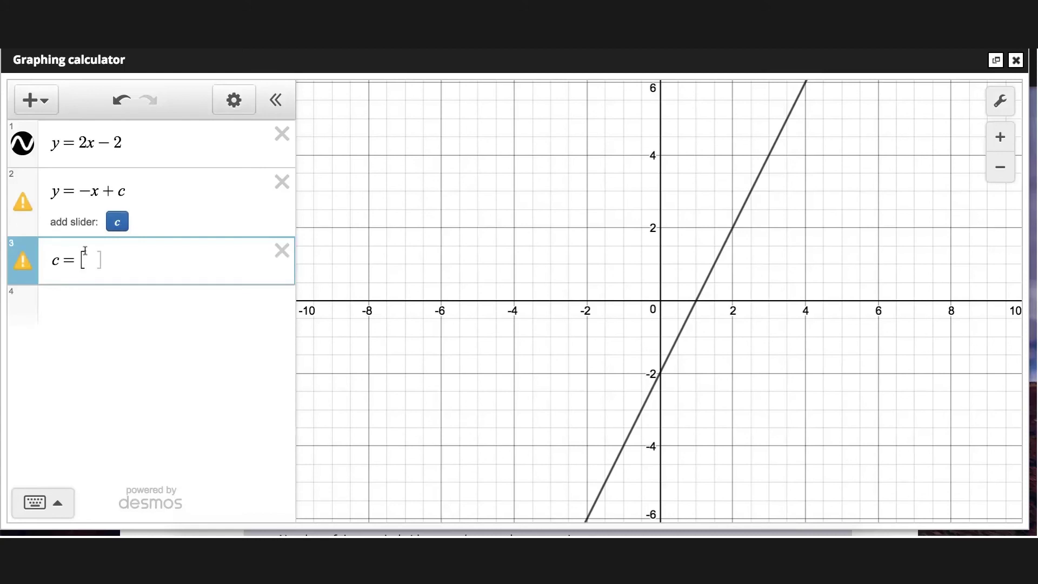
{"action": "type", "text": "1,2"}
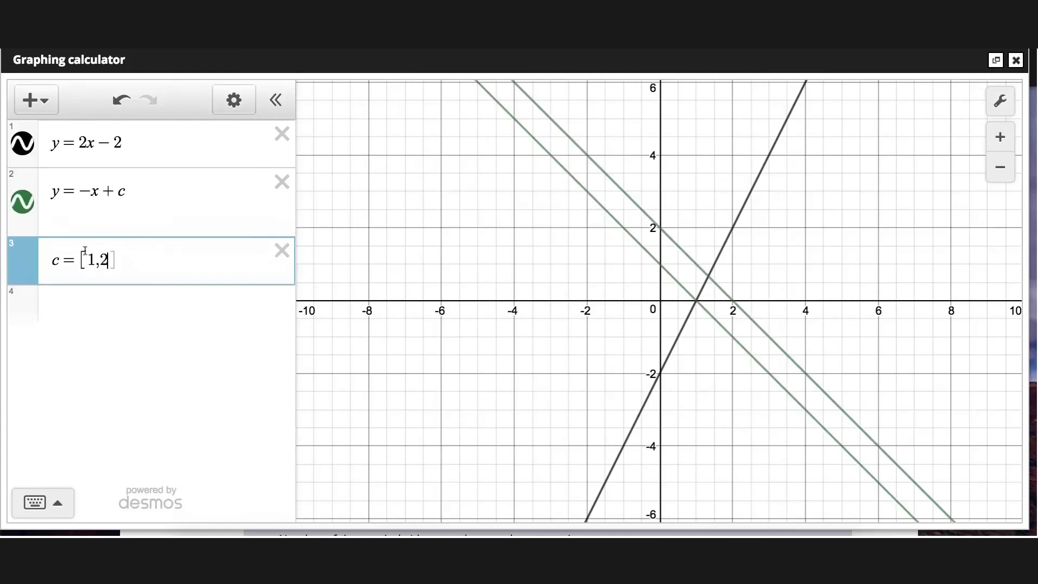
{"action": "type", "text": ",3]"}
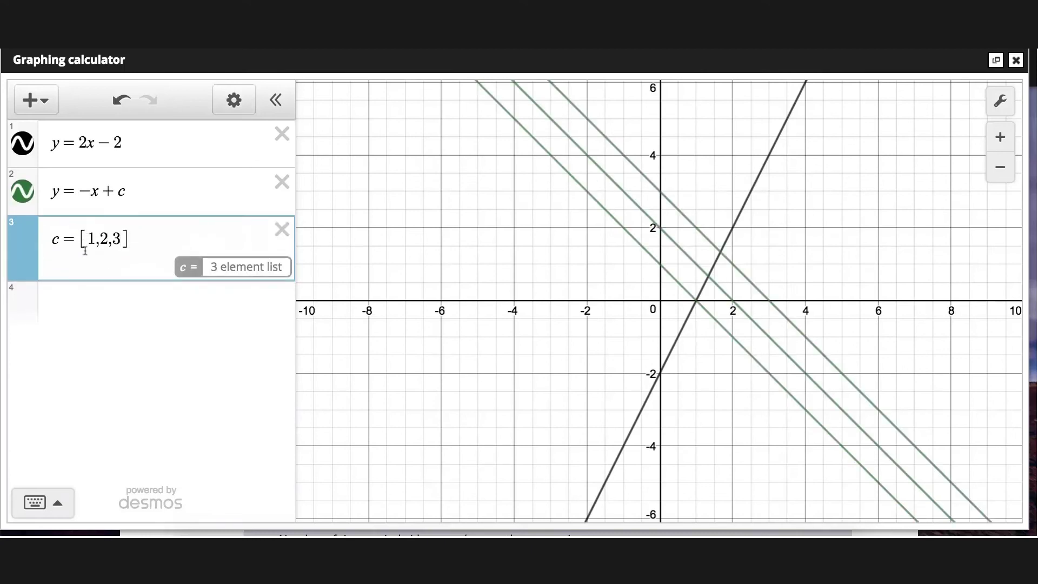
{"action": "left_click", "coordinate": [698, 316]}
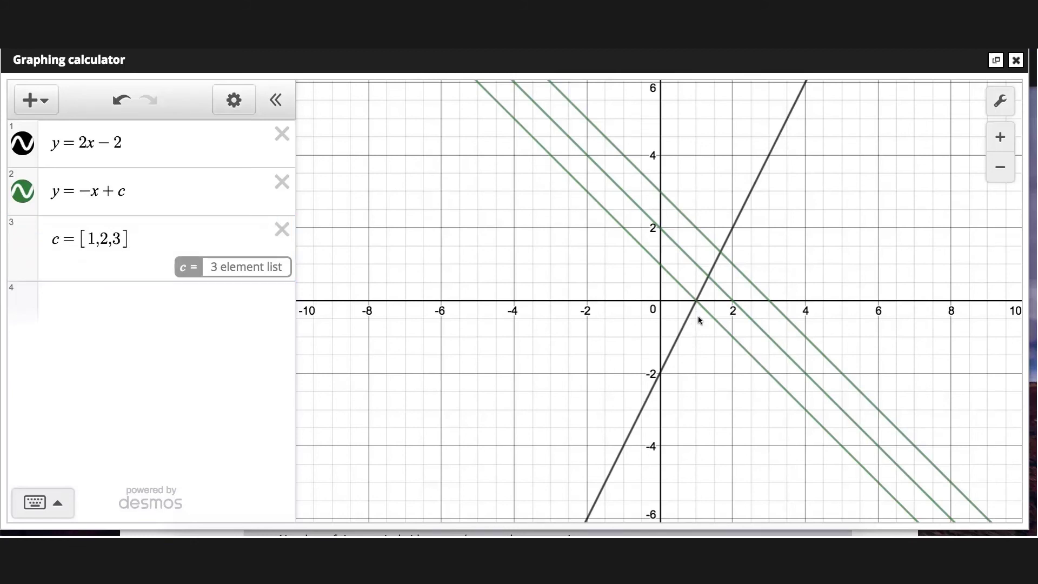
- Delete the c list and the y=-x+c expression, and rewrite the remaining equation as f(x)=2x-2
{"action": "left_click", "coordinate": [282, 229]}
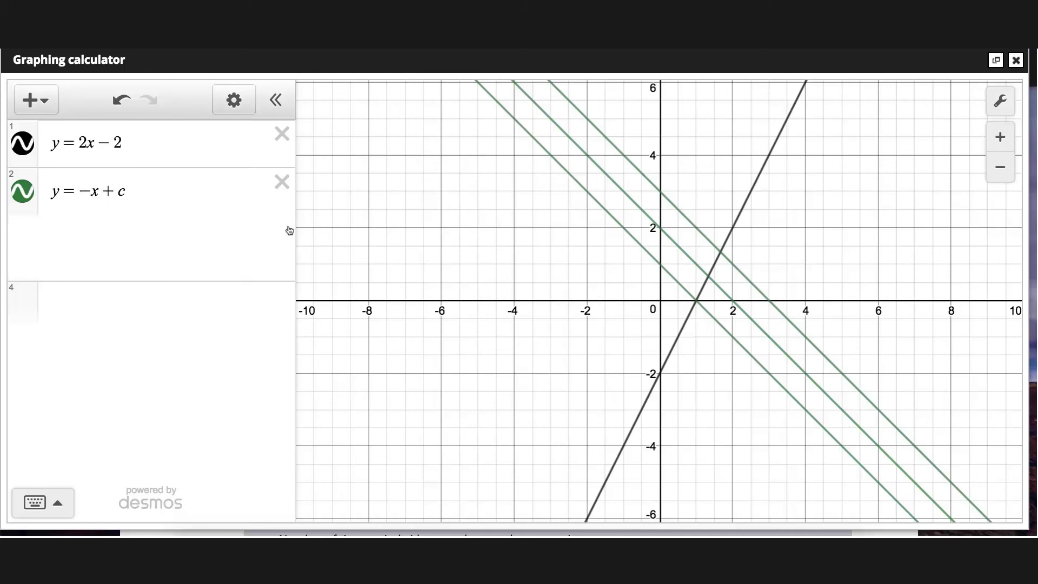
{"action": "left_click", "coordinate": [282, 182]}
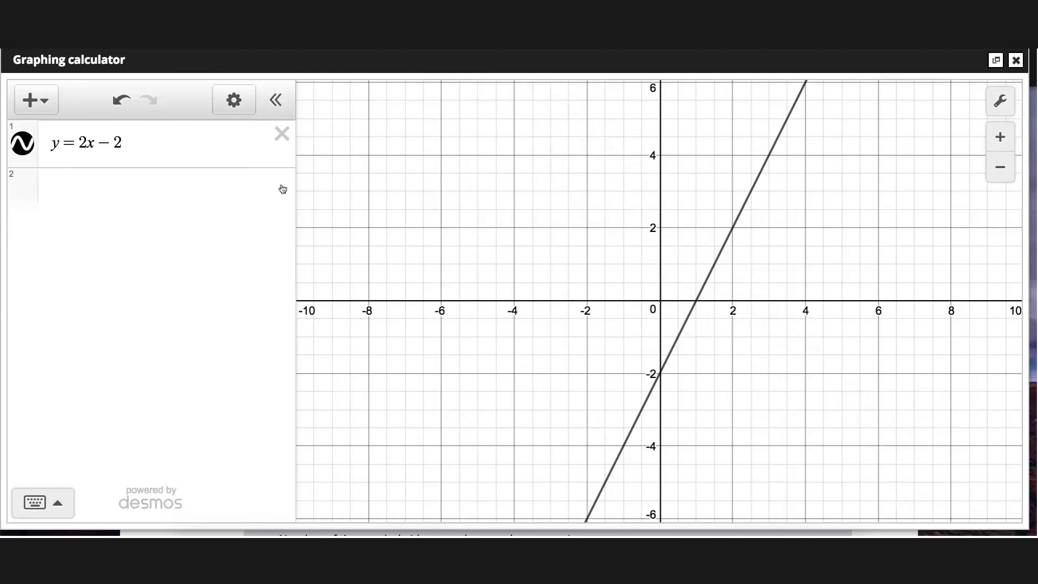
{"action": "left_click", "coordinate": [58, 145]}
{"action": "key", "text": "BackSpace"}
{"action": "type", "text": "f(x)"}
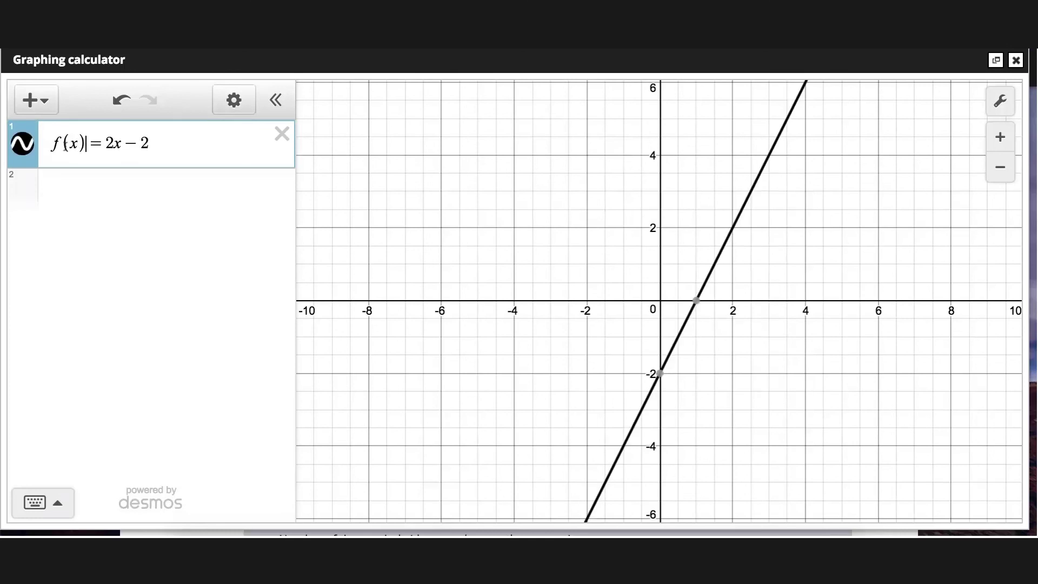
{"action": "left_click", "coordinate": [102, 193]}
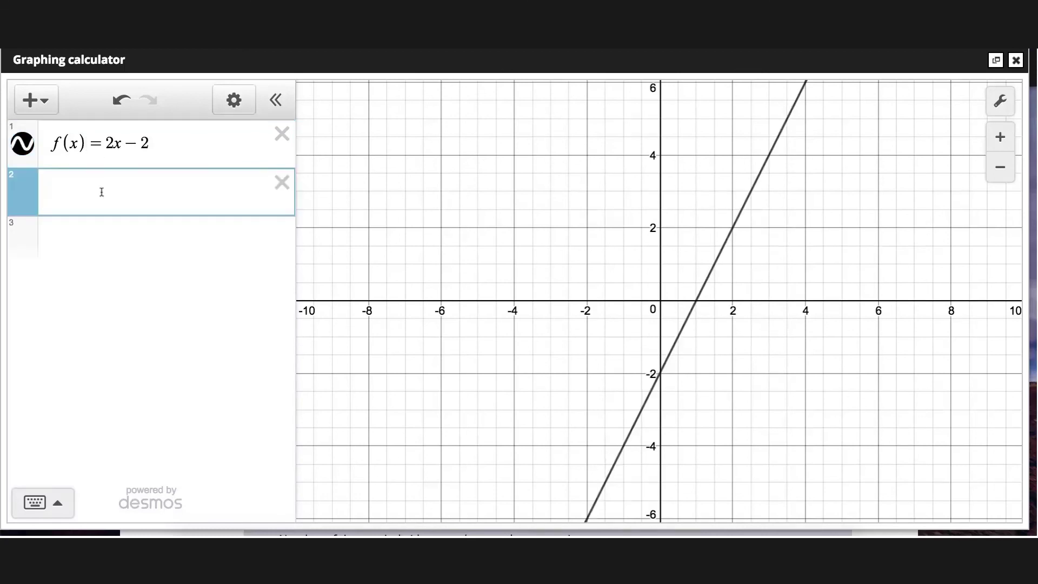
- Evaluate f(2) in the empty line below the function and clear that line again
{"action": "type", "text": "f("}
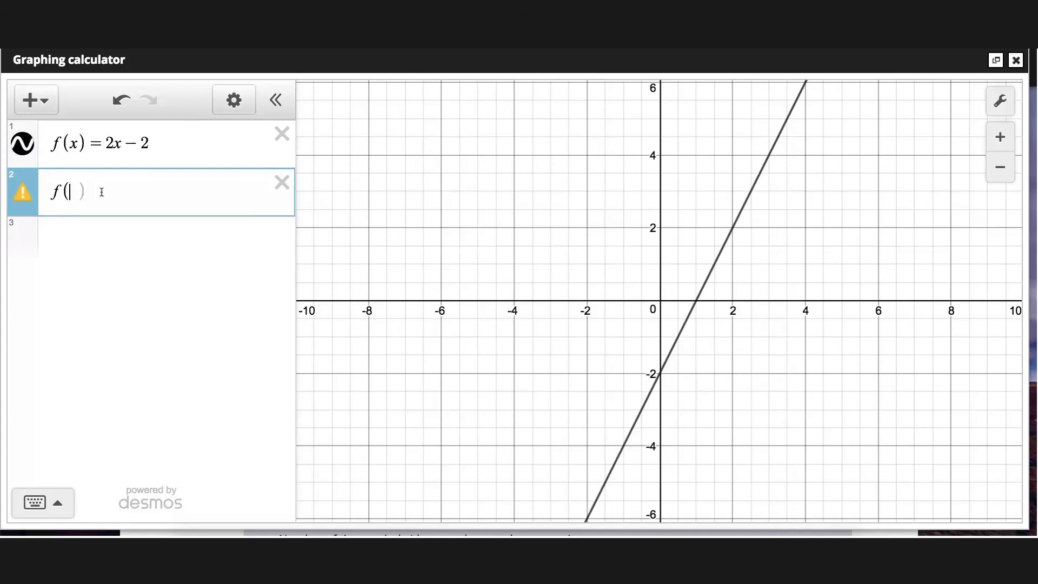
{"action": "type", "text": "2"}
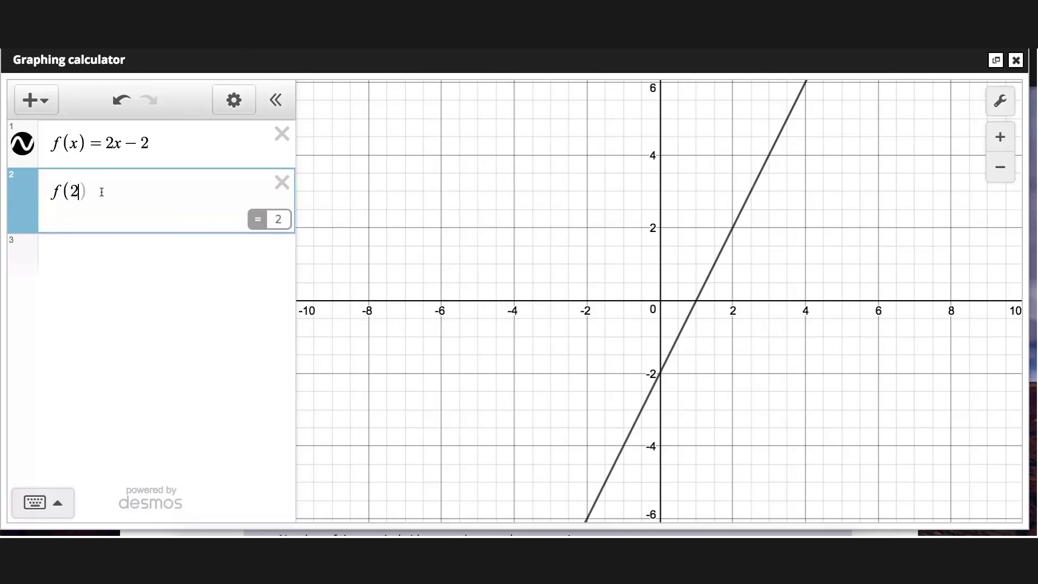
{"action": "type", "text": ")"}
{"action": "key", "text": "BackSpace"}
{"action": "key", "text": "BackSpace"}
{"action": "key", "text": "BackSpace"}
{"action": "key", "text": "BackSpace"}
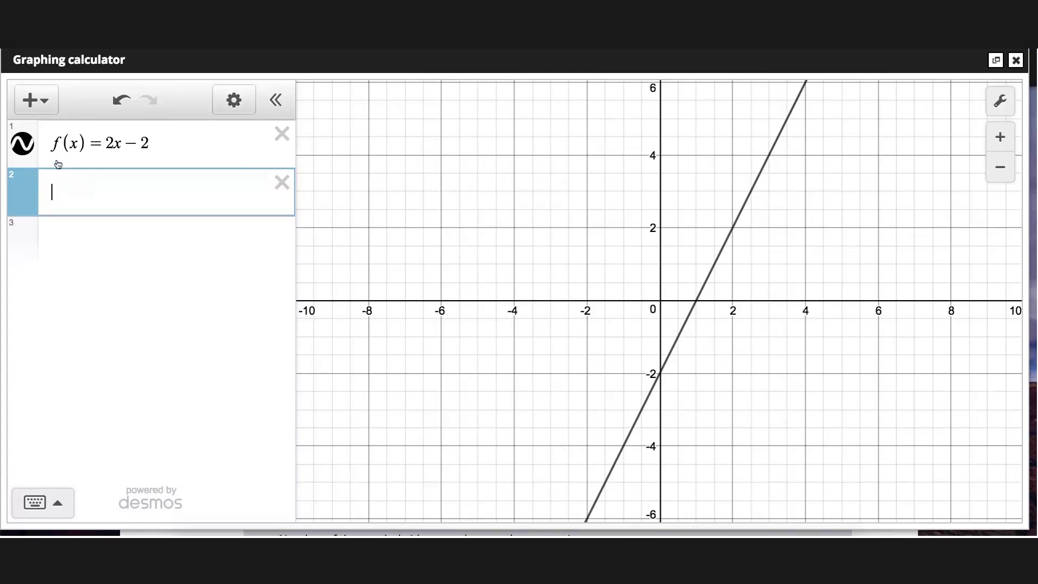
- Insert a table below the function and rename its column headings to x and f(x)
{"action": "left_click", "coordinate": [40, 104]}
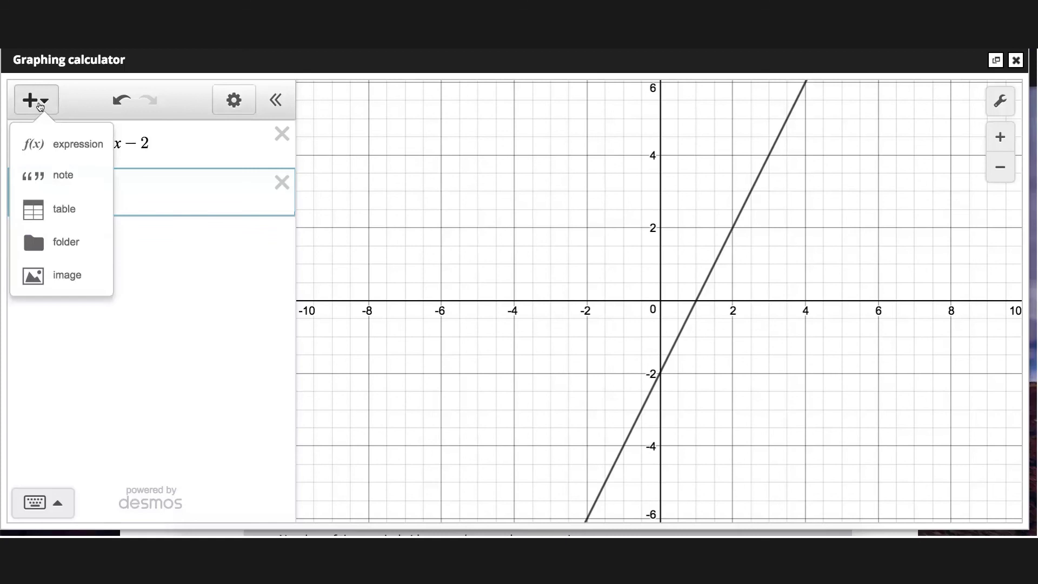
{"action": "left_click", "coordinate": [67, 211]}
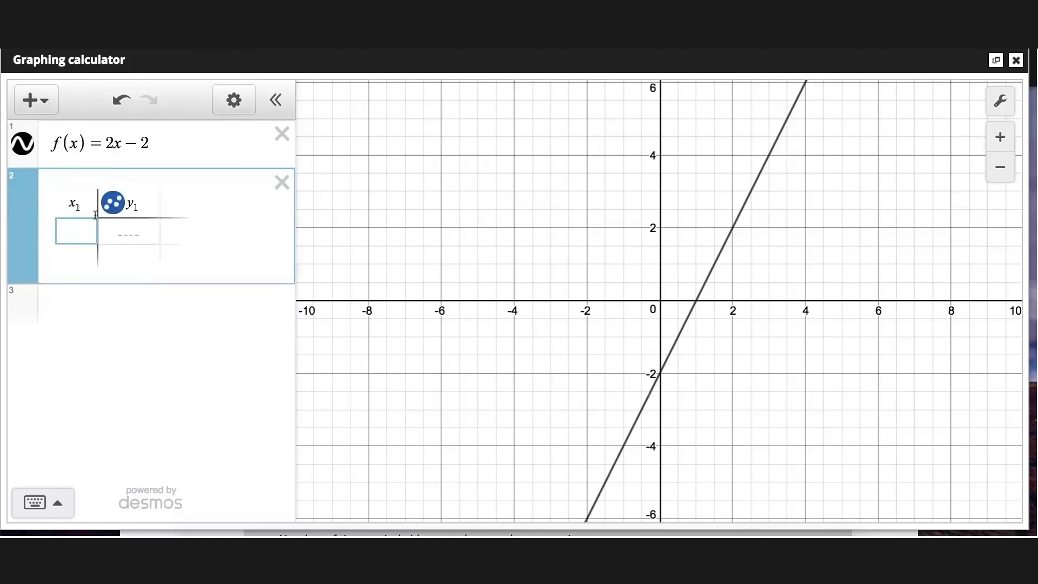
{"action": "left_click", "coordinate": [84, 204]}
{"action": "key", "text": "BackSpace"}
{"action": "left_click", "coordinate": [144, 203]}
{"action": "key", "text": "BackSpace"}
{"action": "key", "text": "BackSpace"}
{"action": "type", "text": "f(x"}
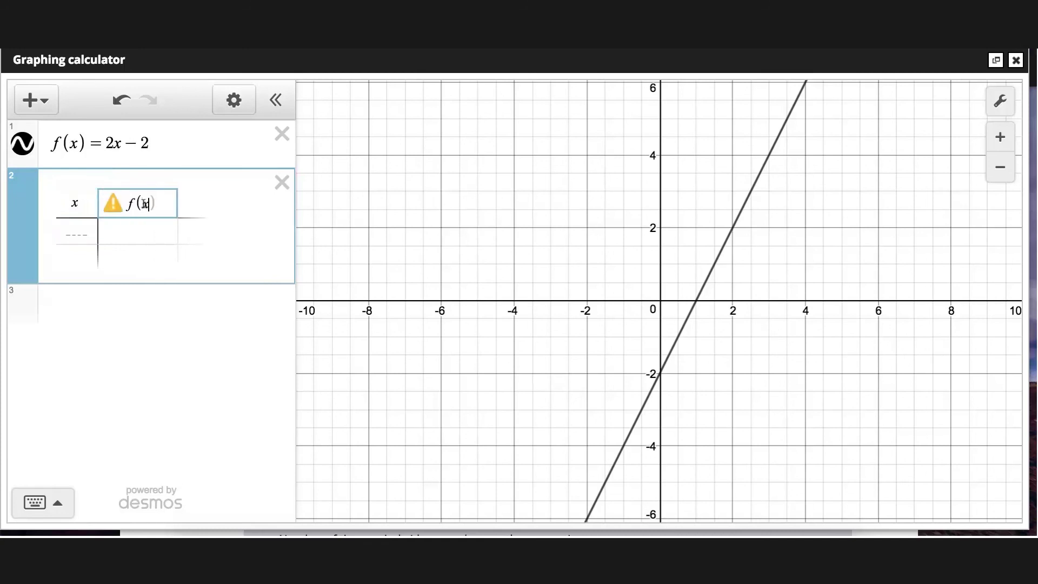
- Fill the table's x column with the values 1, 2, 3, 4, 5 and 6 in consecutive rows
{"action": "left_click", "coordinate": [82, 231]}
{"action": "type", "text": "1"}
{"action": "key", "text": "Return"}
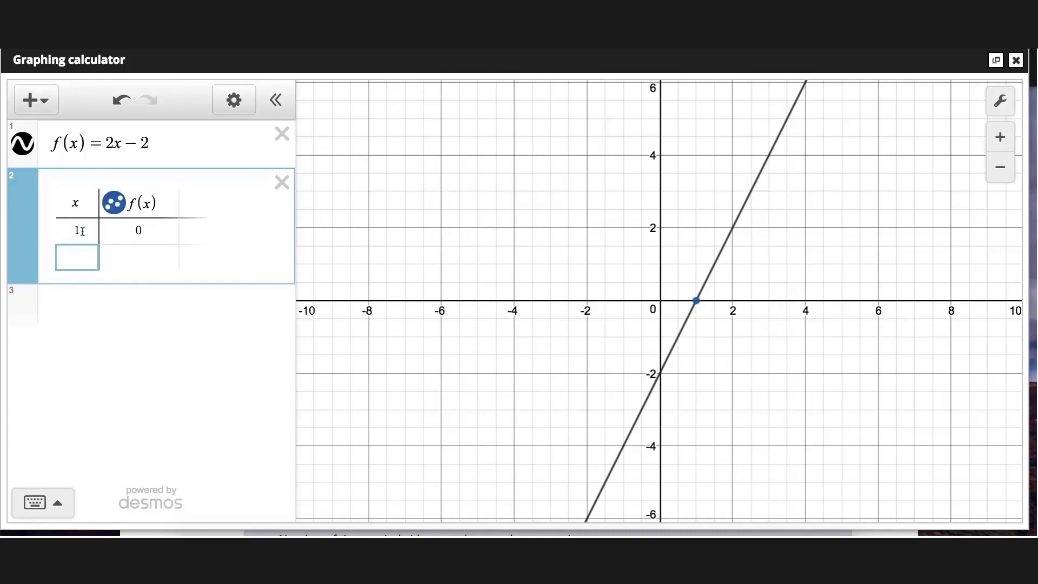
{"action": "type", "text": "2"}
{"action": "key", "text": "Return"}
{"action": "type", "text": "3"}
{"action": "key", "text": "Return"}
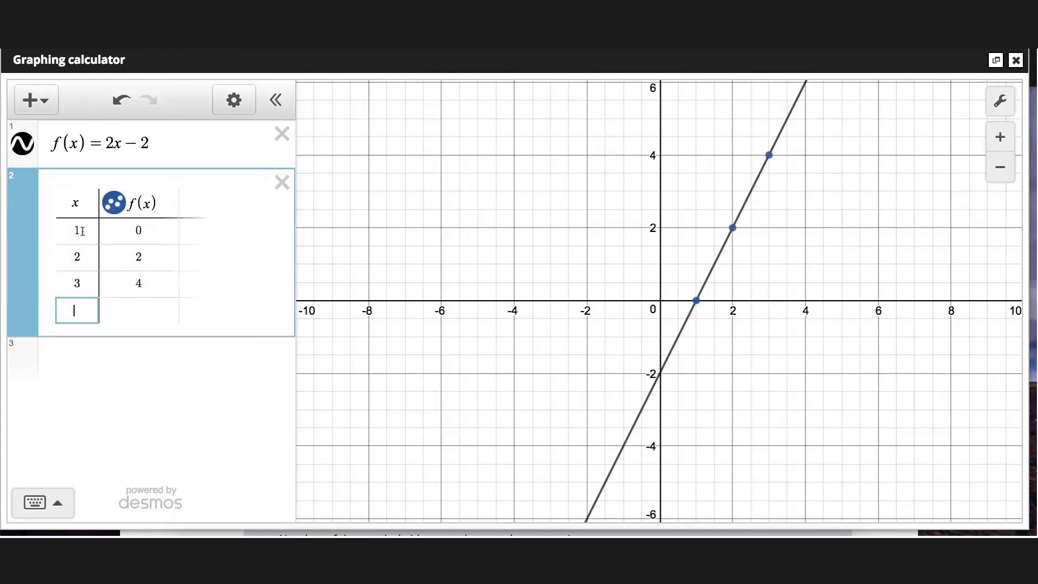
{"action": "type", "text": "4"}
{"action": "key", "text": "Return"}
{"action": "type", "text": "5"}
{"action": "key", "text": "Return"}
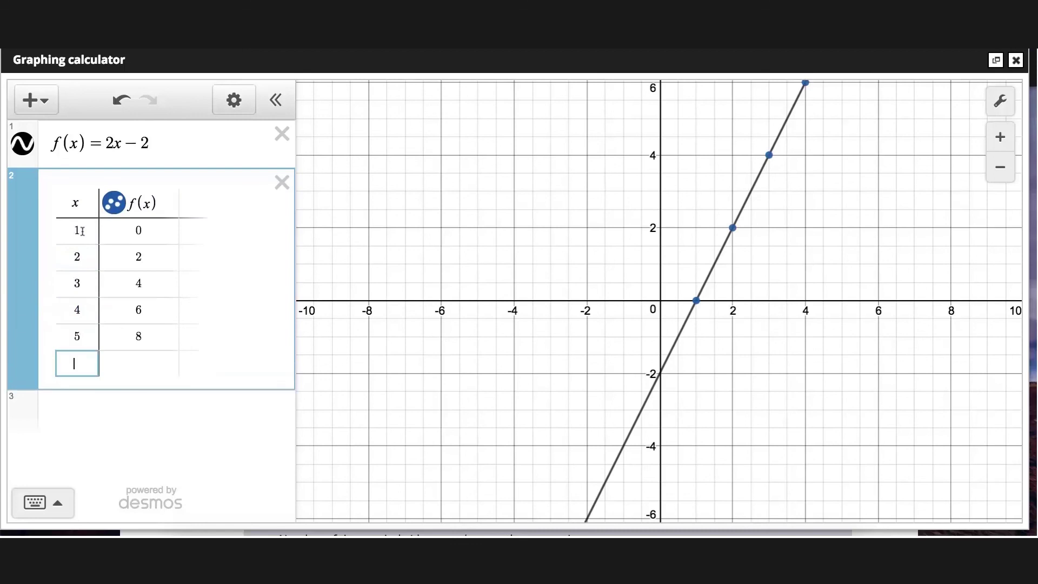
{"action": "type", "text": "6"}
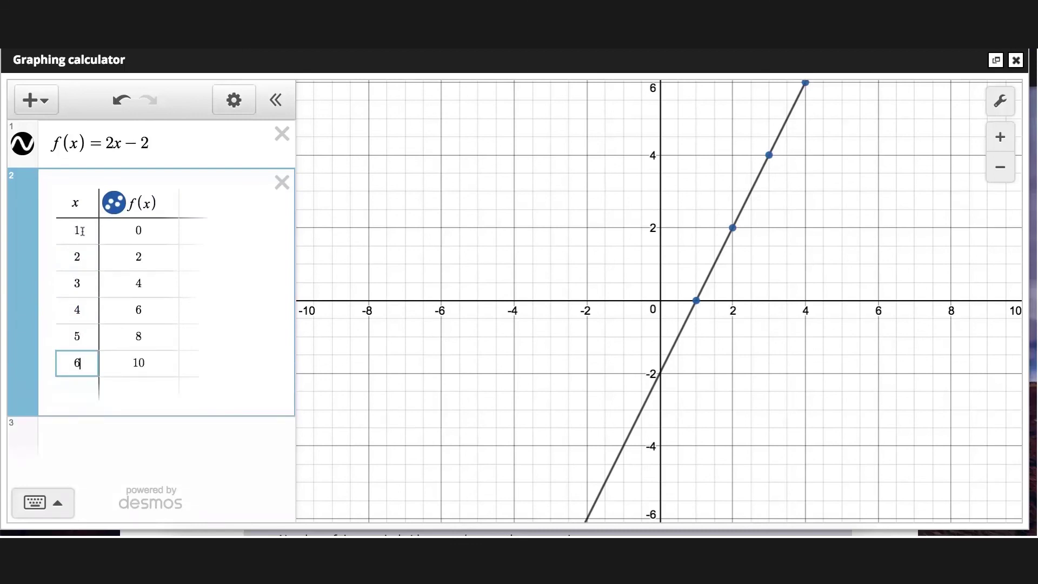